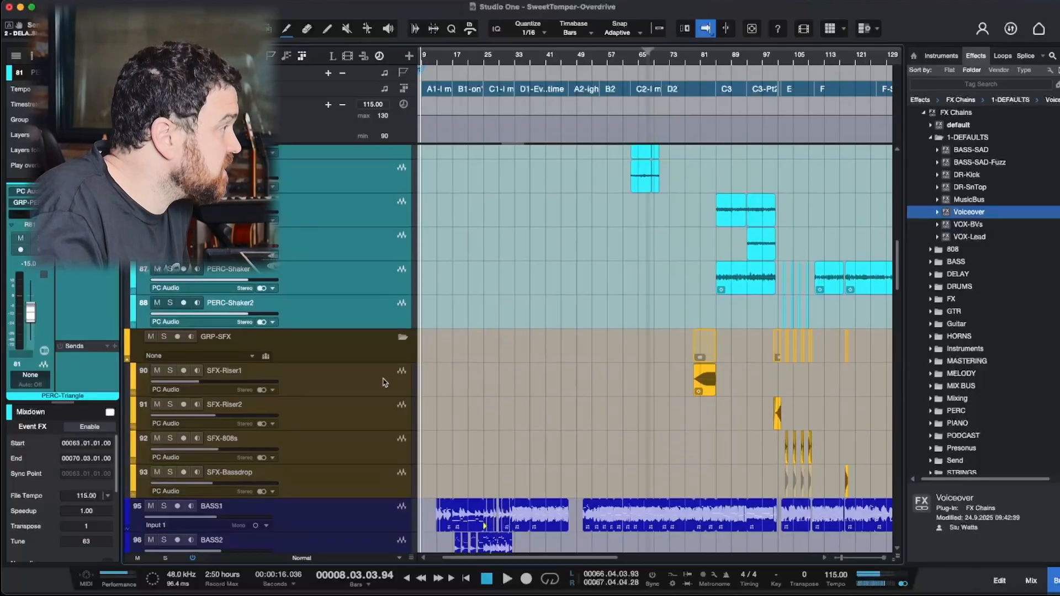
Look through the session's tracks from the percussion and SFX groups down to the backing vocals and Voiceover track, and return to the drums.
scroll(486, 408, "down", 6)
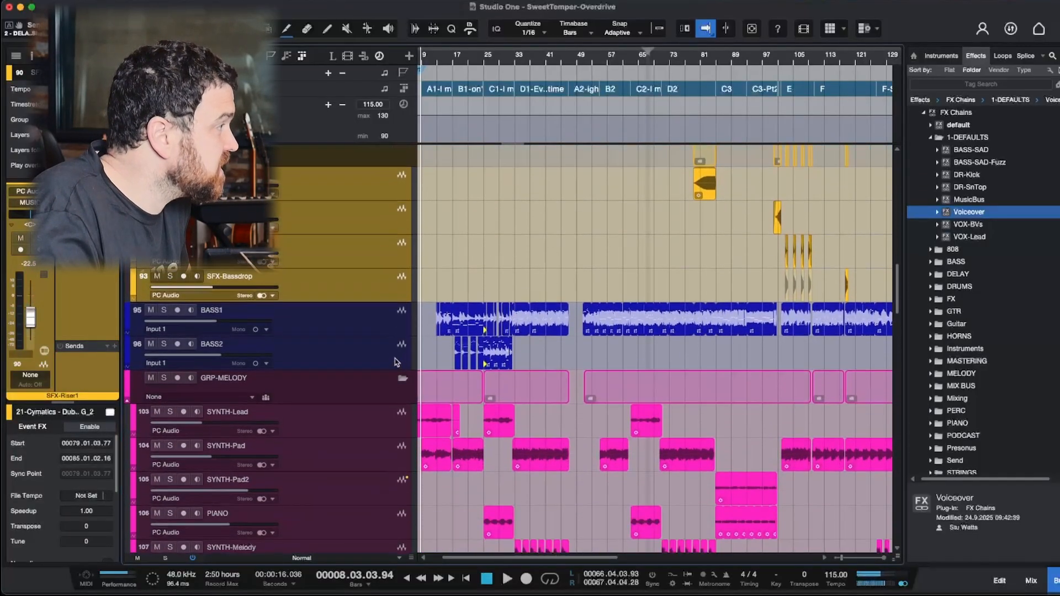
left_click(354, 321)
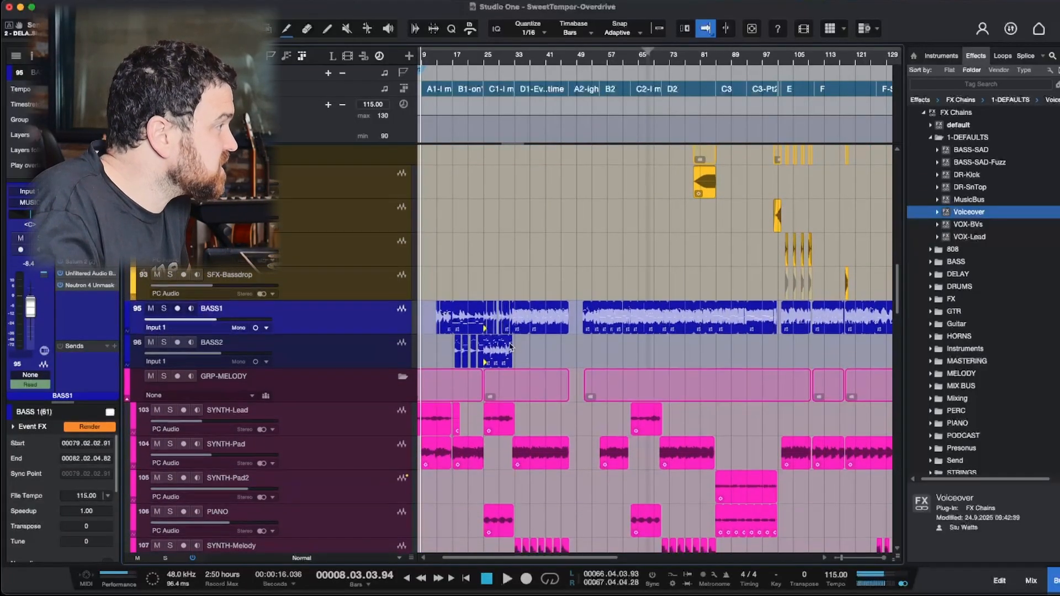
scroll(412, 359, "down", 5)
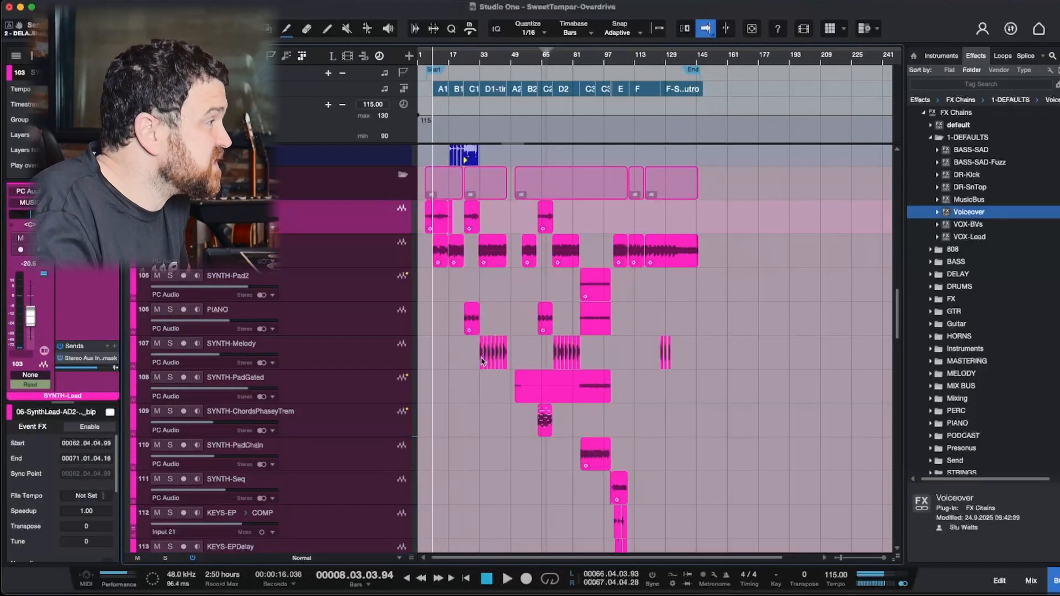
scroll(483, 359, "down", 15)
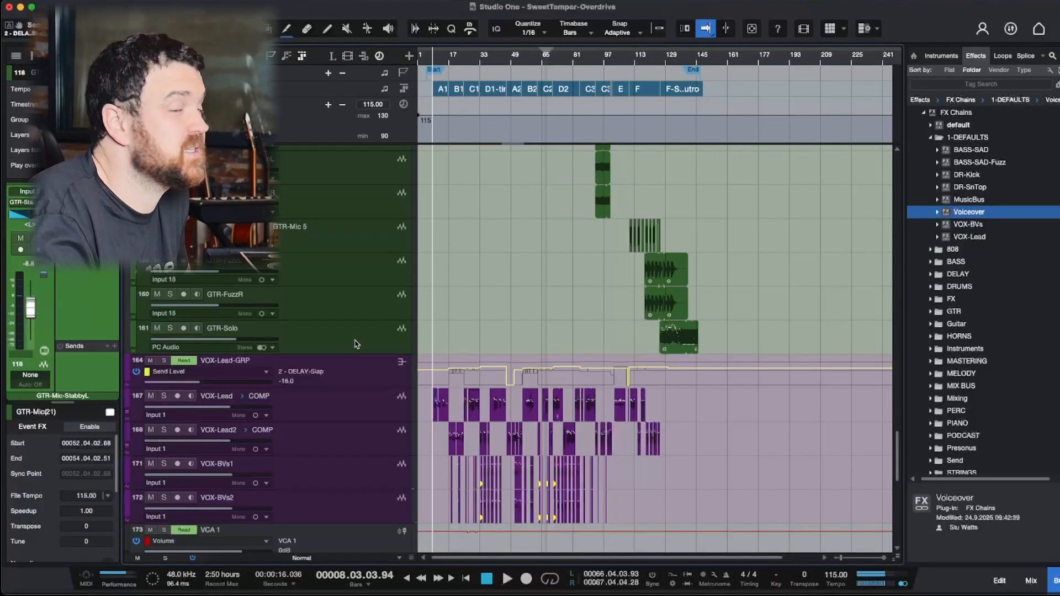
scroll(461, 314, "down", 11)
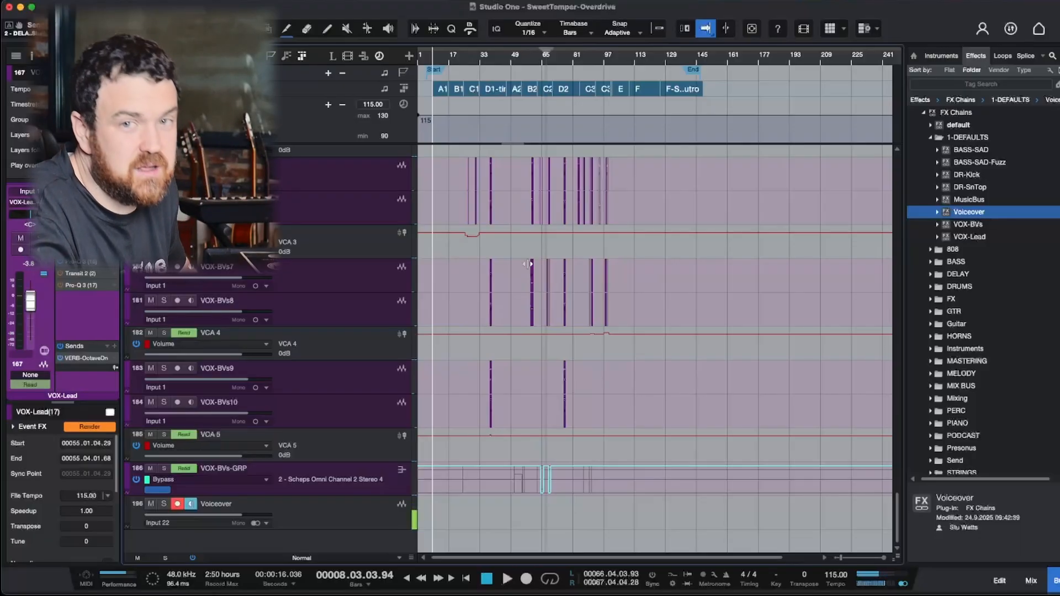
scroll(525, 287, "up", 12)
scroll(524, 307, "up", 14)
scroll(525, 305, "up", 10)
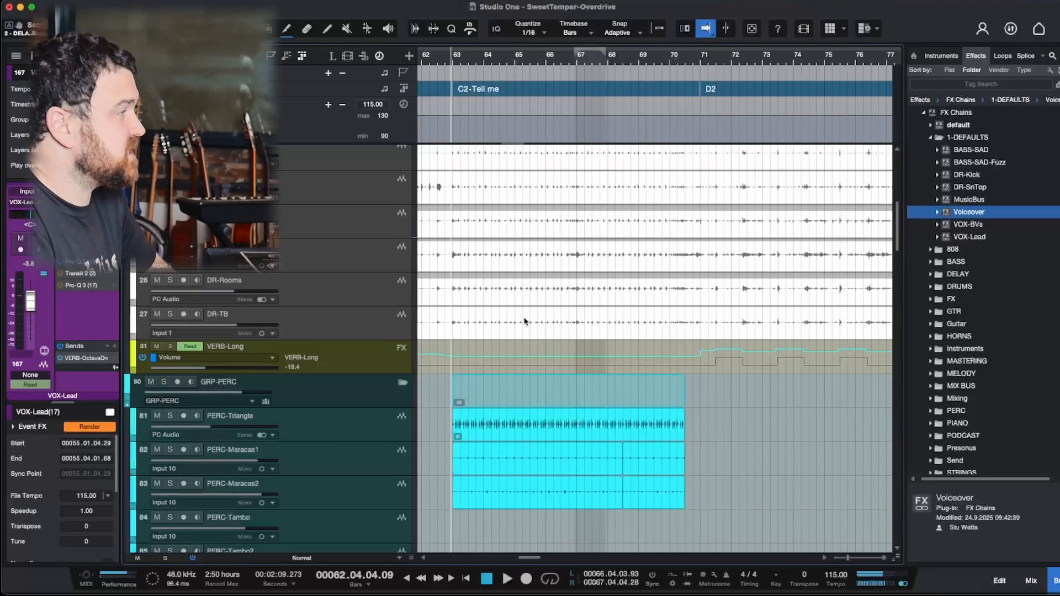
Survey the song's section layout along the timeline above the drum and percussion tracks.
key("w")
key("w")
key("w")
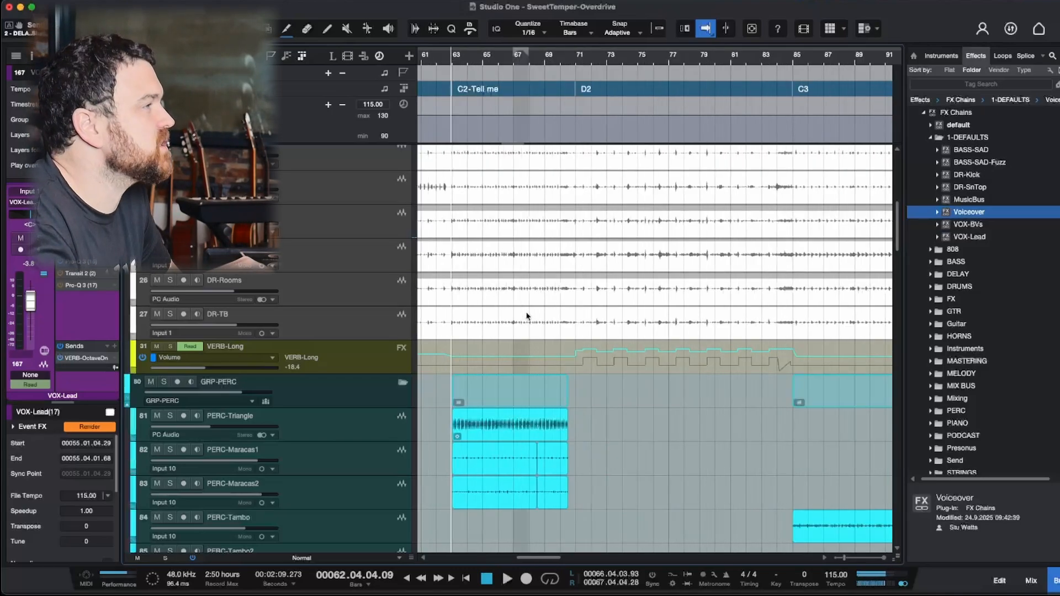
scroll(528, 316, "left", 5)
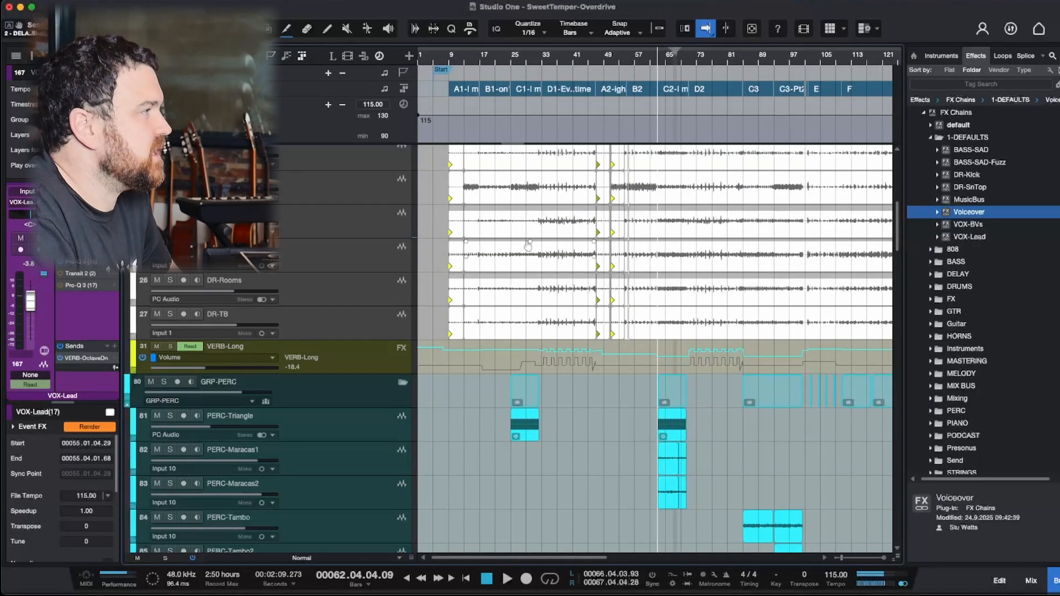
scroll(529, 246, "right", 3)
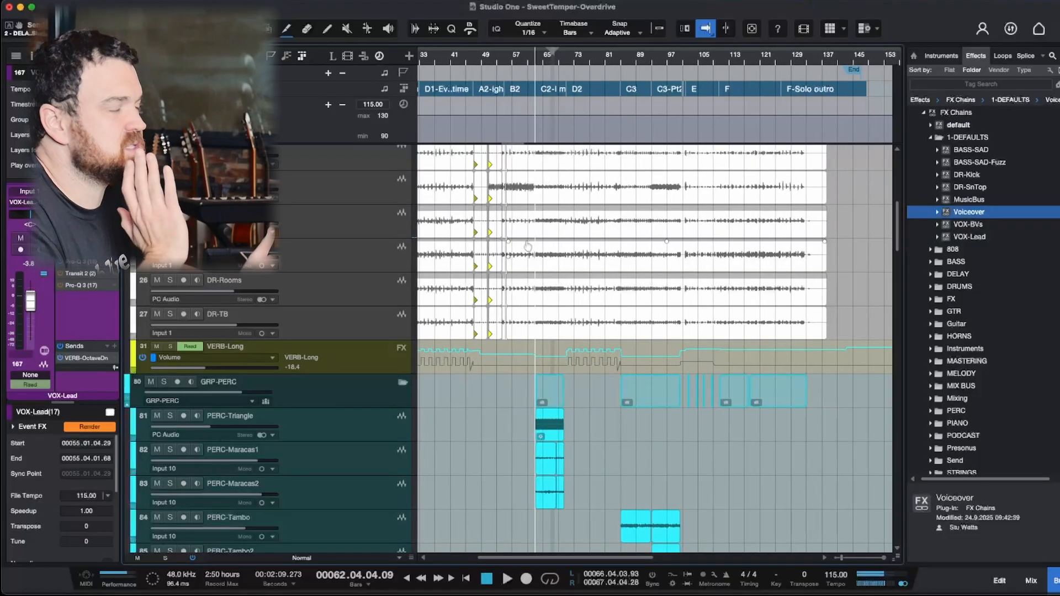
scroll(528, 245, "left", 3)
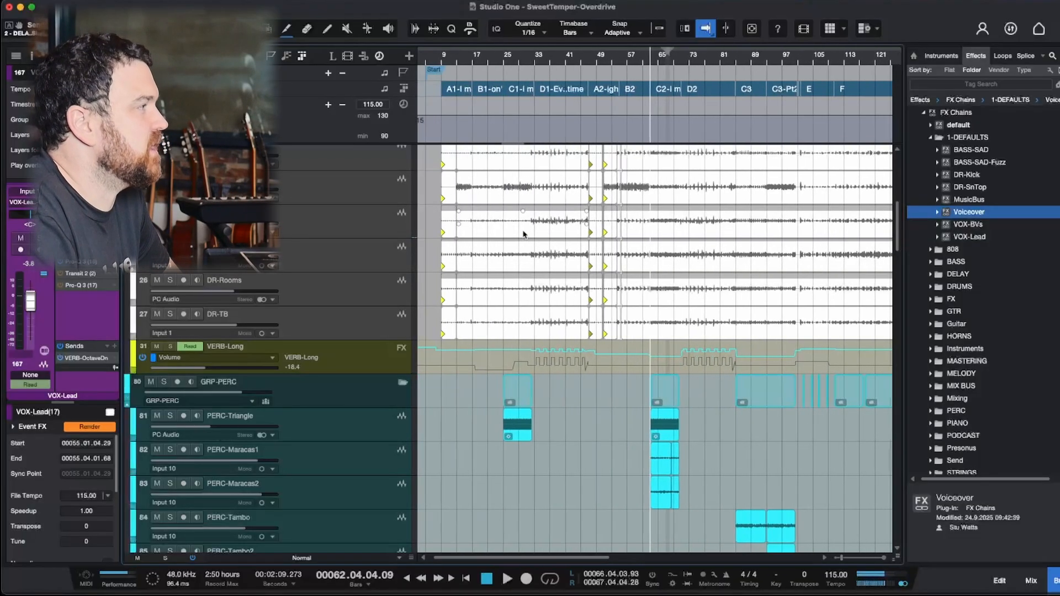
Select the A1-Tell me arranger section and place the playback cursor just before bar 9.
left_click(460, 90)
left_click(448, 61)
key("e")
key("e")
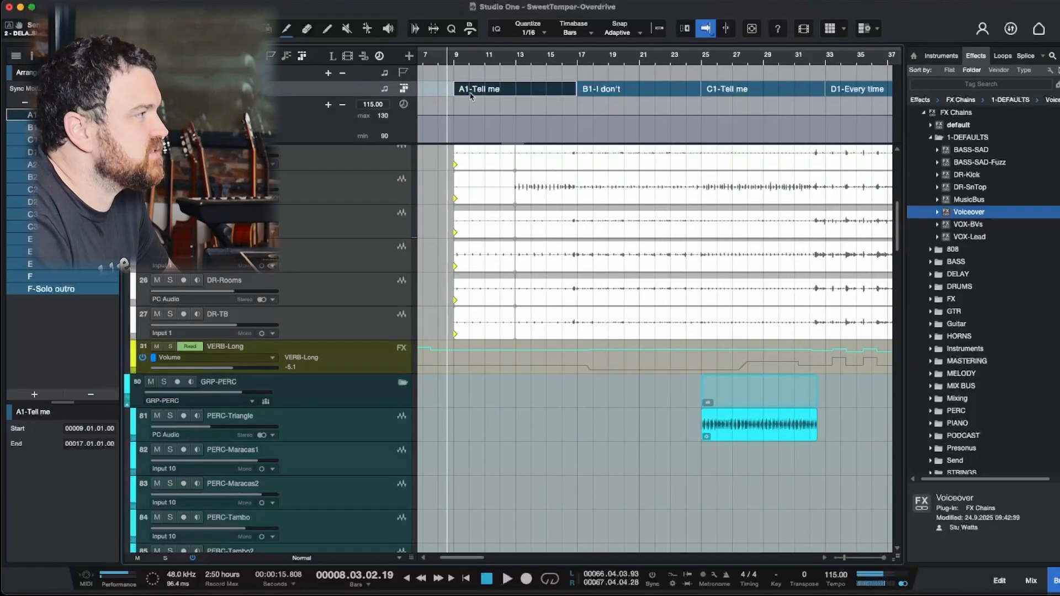
Examine the arranger sections in order from A1-Tell me through to F-Solo outro.
scroll(480, 90, "right", 3)
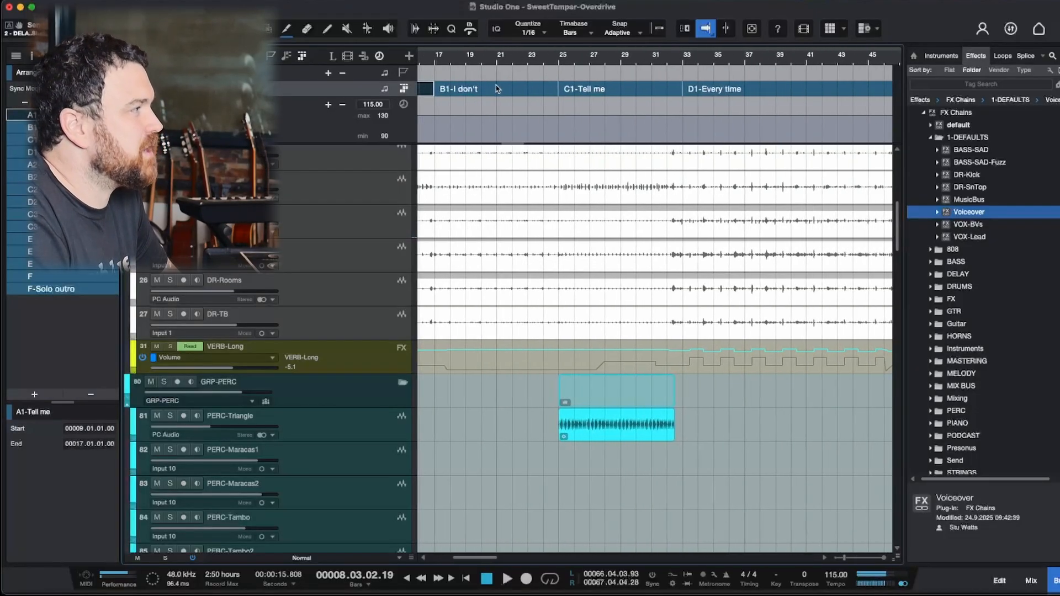
scroll(552, 88, "right", 3)
scroll(561, 91, "right", 9)
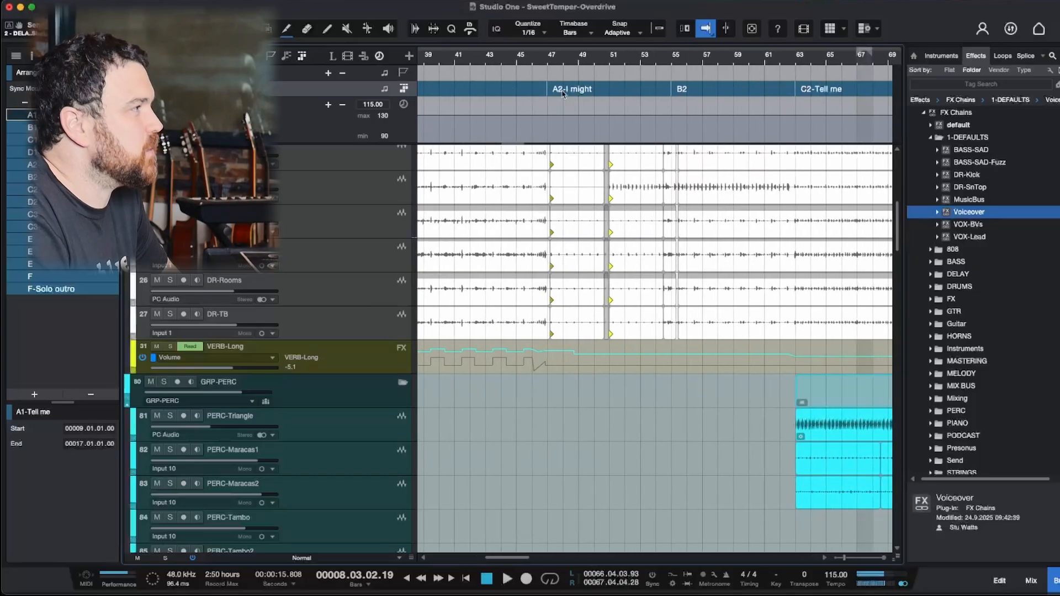
scroll(554, 95, "right", 9)
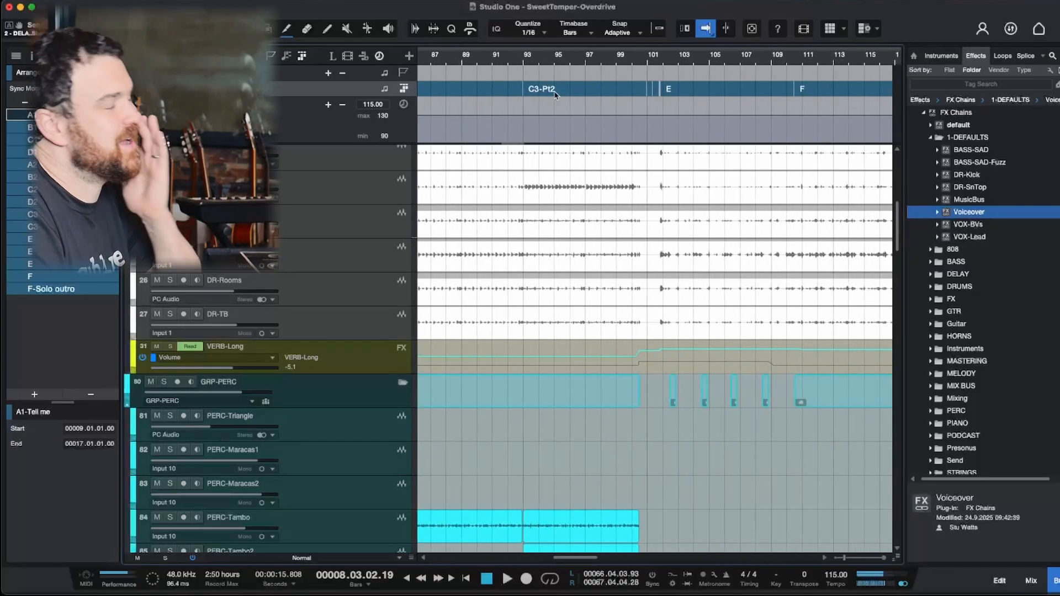
scroll(556, 249, "right", 2)
key("w")
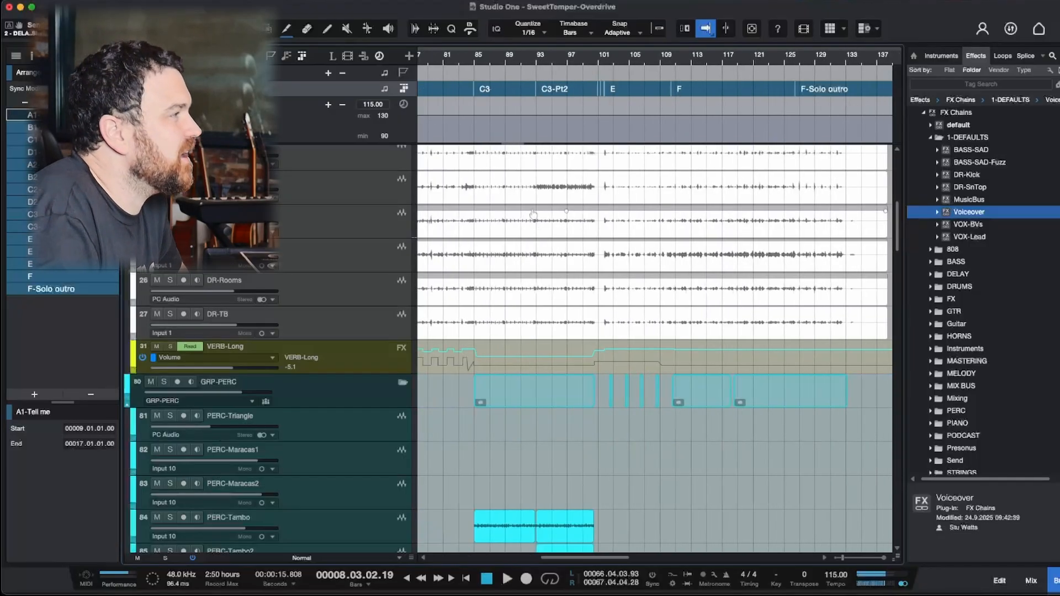
scroll(536, 205, "right", 2)
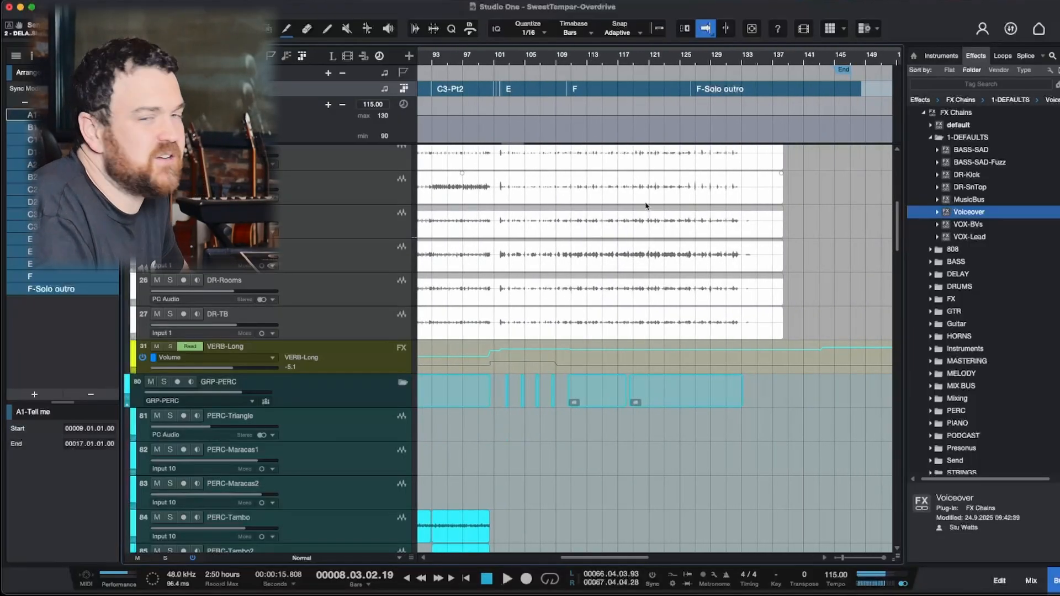
scroll(643, 213, "left", 10)
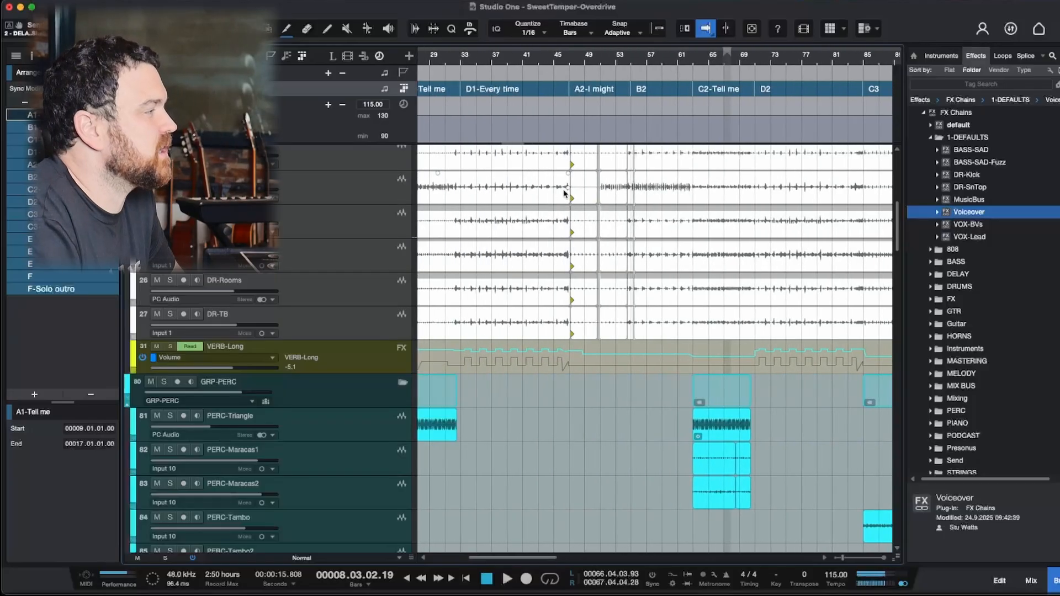
Place the playback cursor at the start of the C2-Tell me section at bar 63 for a close look.
scroll(565, 193, "left", 5)
key("e")
key("e")
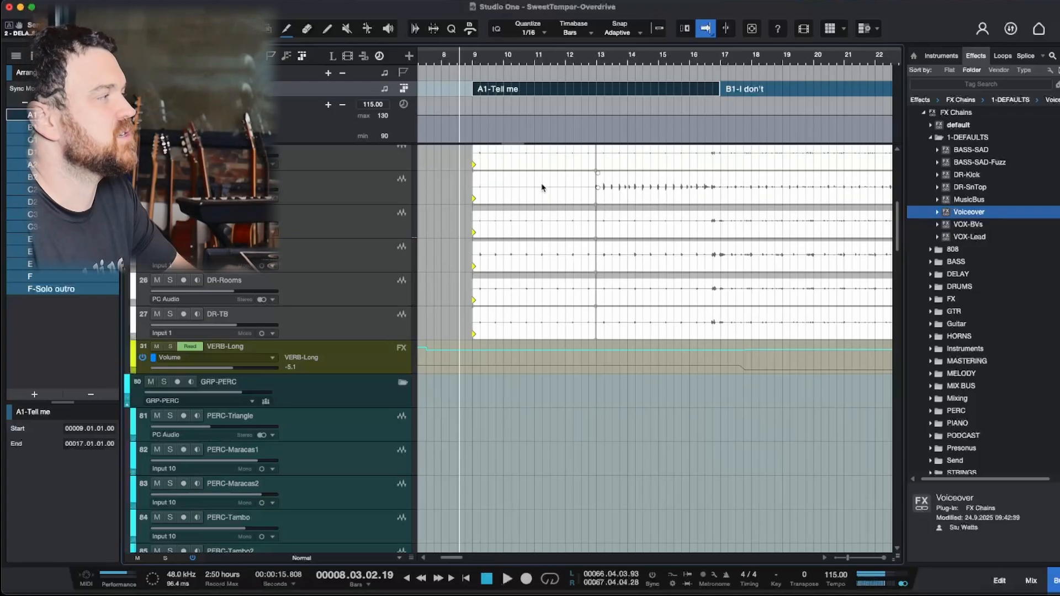
key("z")
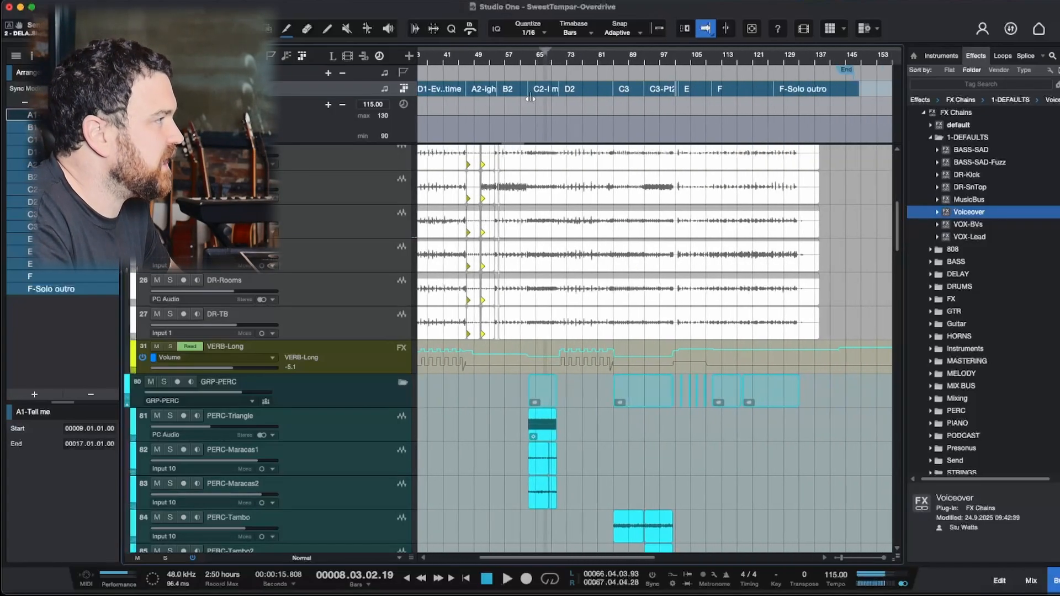
key("e")
key("e")
key("e")
key("e")
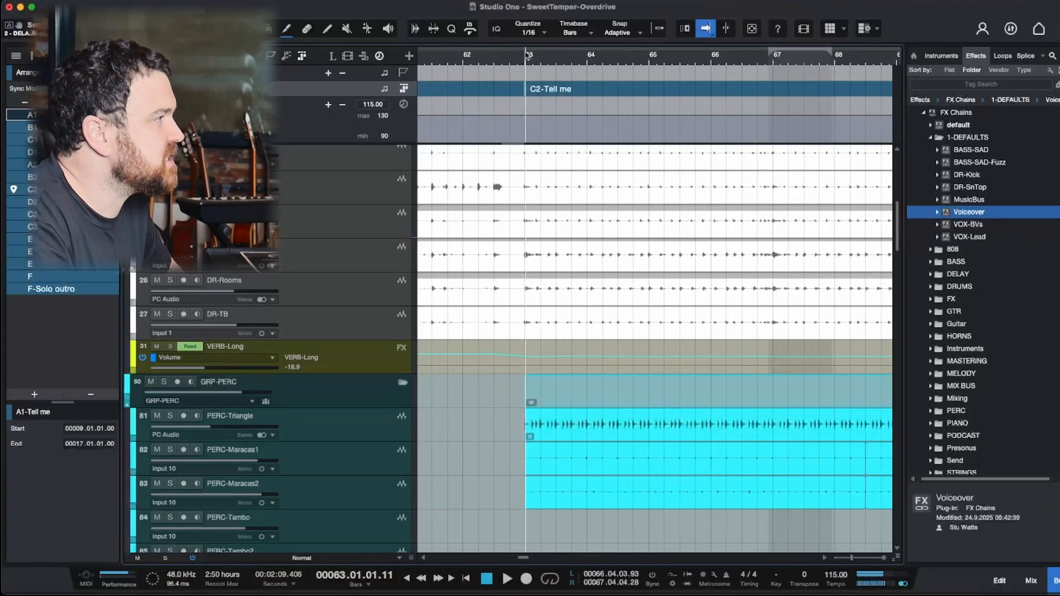
Play the C1-Tell me section from bar 25, compare its percussion parts with the other sections, and stop playback.
key("w")
key("w")
key("e")
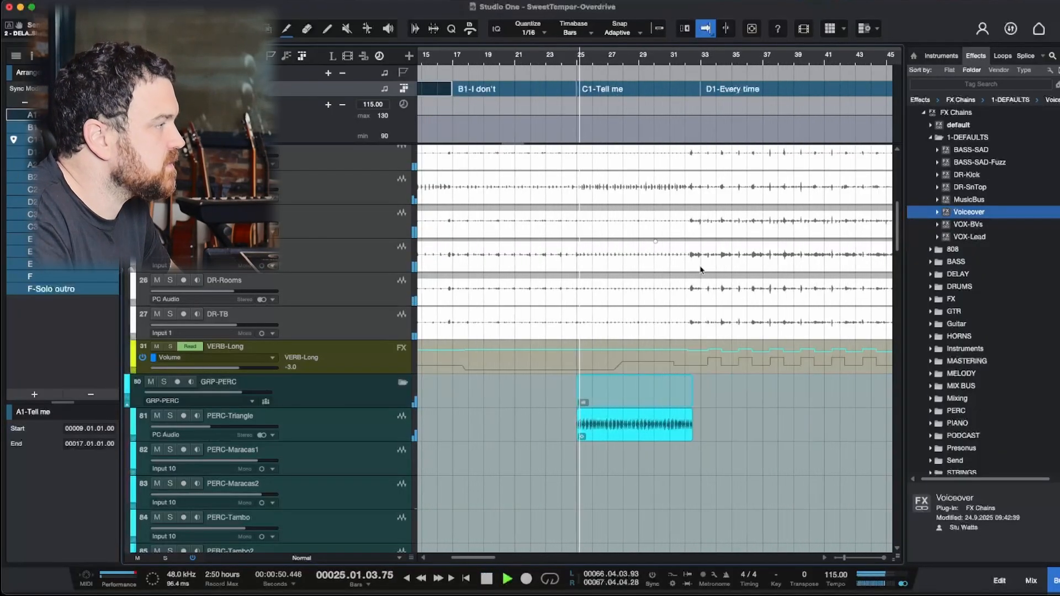
scroll(646, 248, "down", 5)
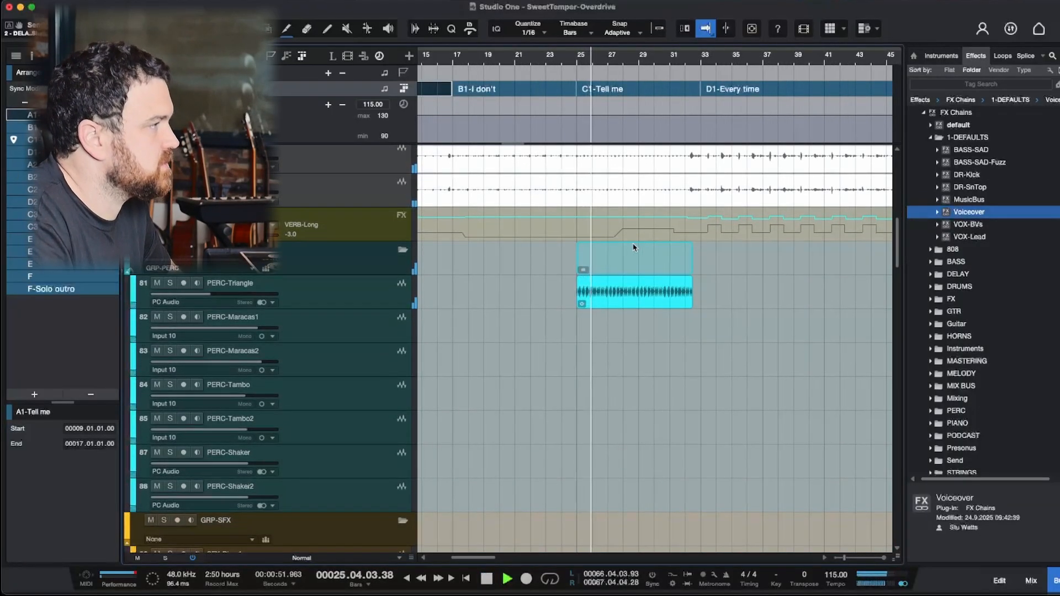
key("w")
scroll(634, 248, "right", 12)
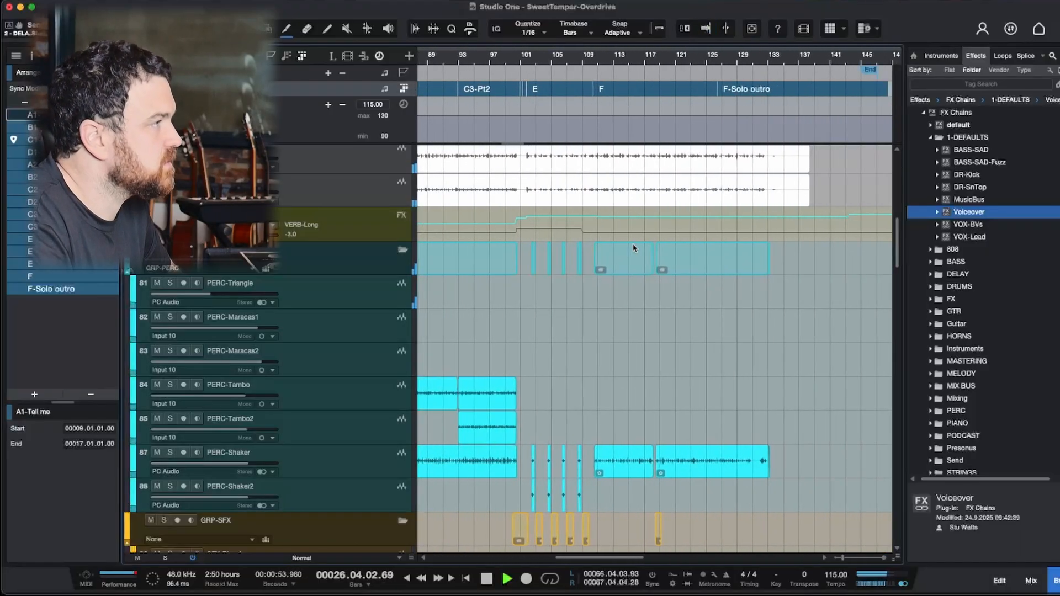
scroll(634, 248, "left", 11)
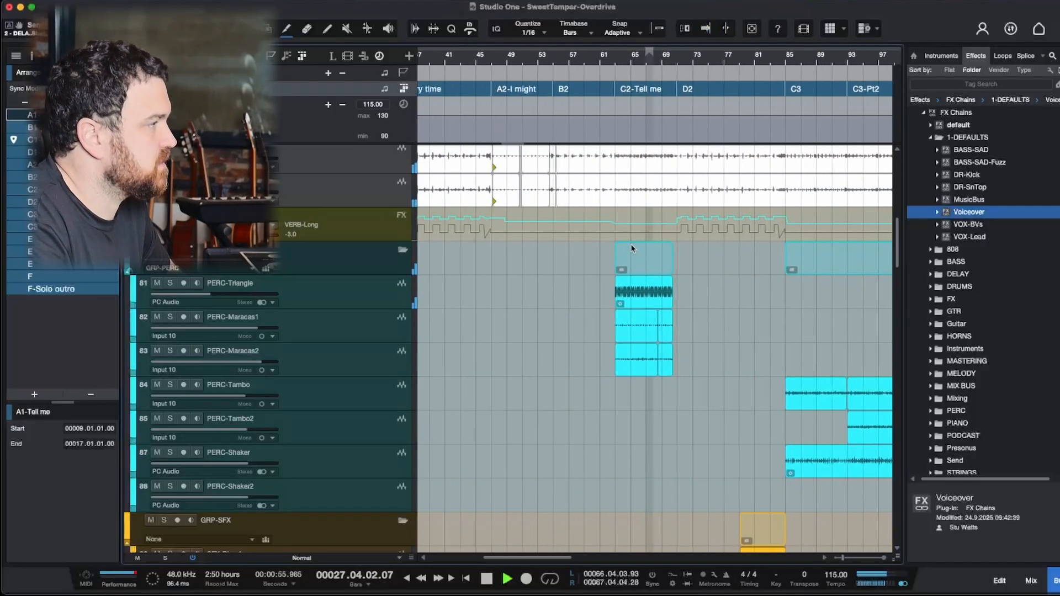
scroll(610, 246, "left", 4)
key("f")
key("e")
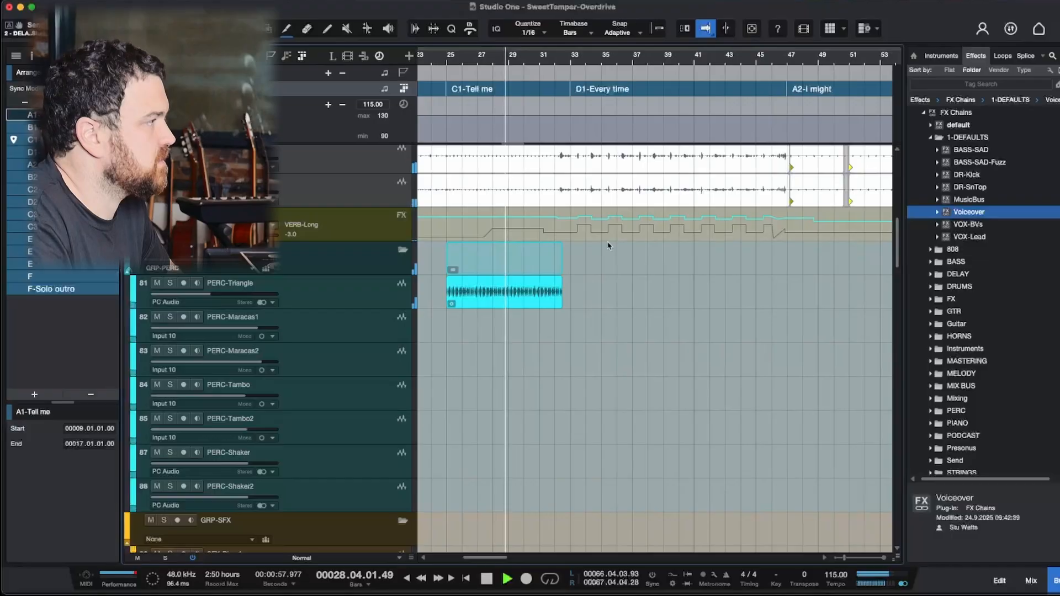
key("space")
Examine the percussion parts from A2-I might through section E and play the transition from C2-Tell me into D2.
scroll(609, 246, "right", 16)
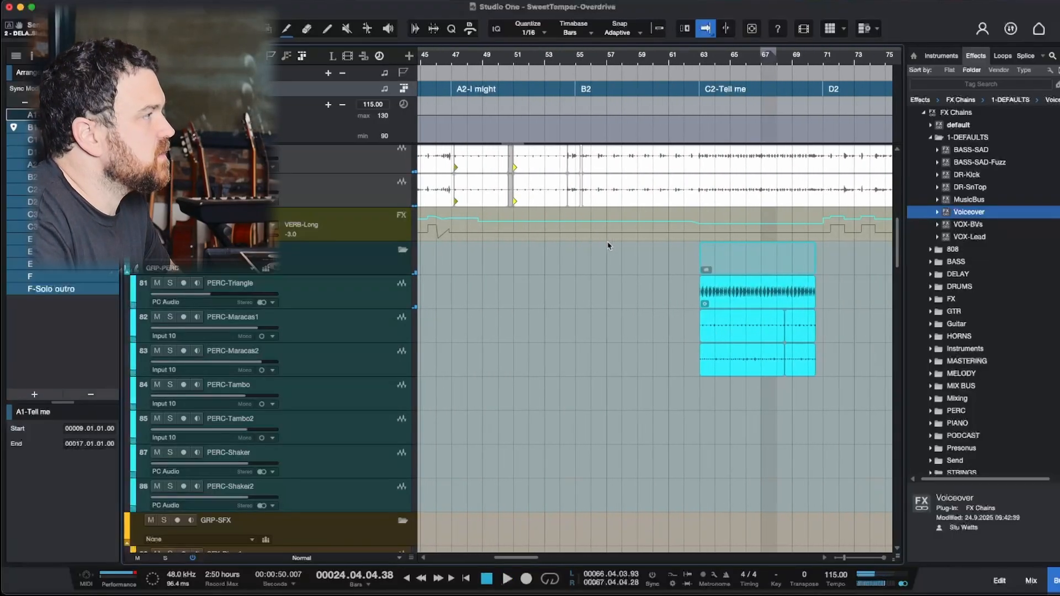
scroll(609, 246, "left", 7)
scroll(613, 244, "right", 15)
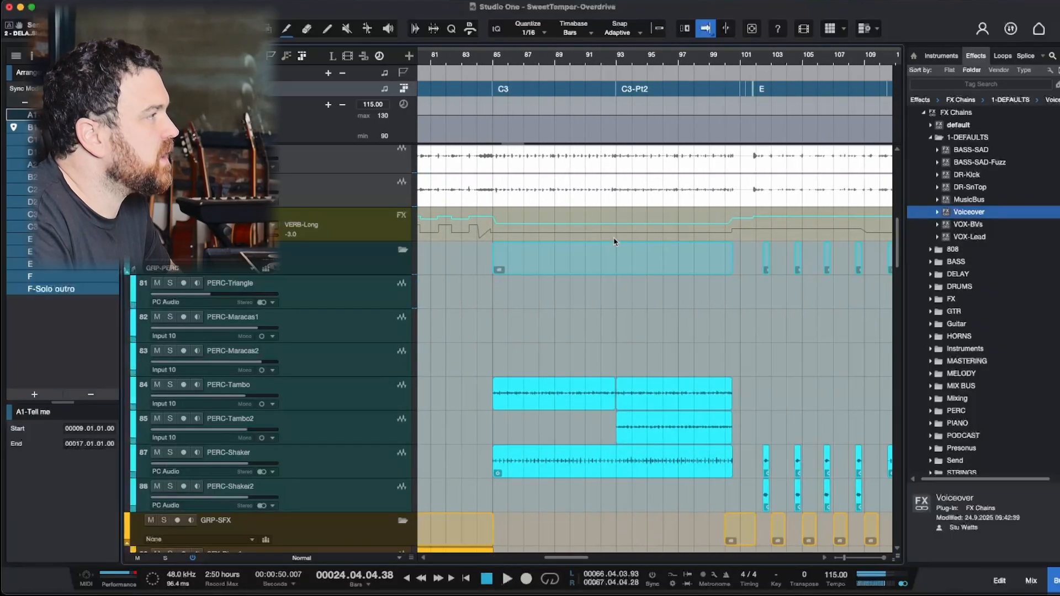
scroll(618, 91, "right", 3)
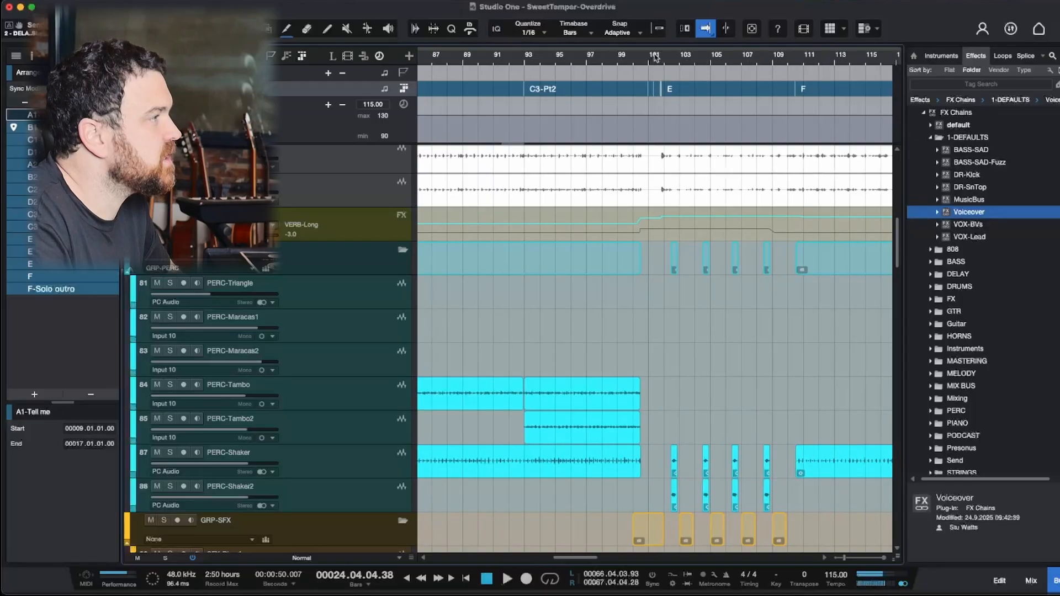
scroll(656, 57, "right", 5)
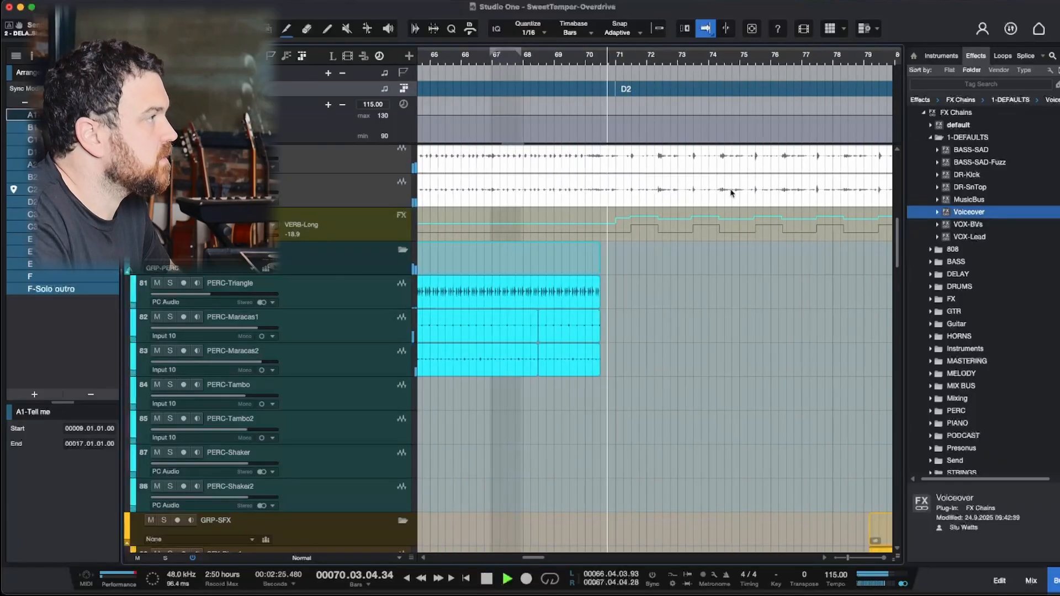
key("w")
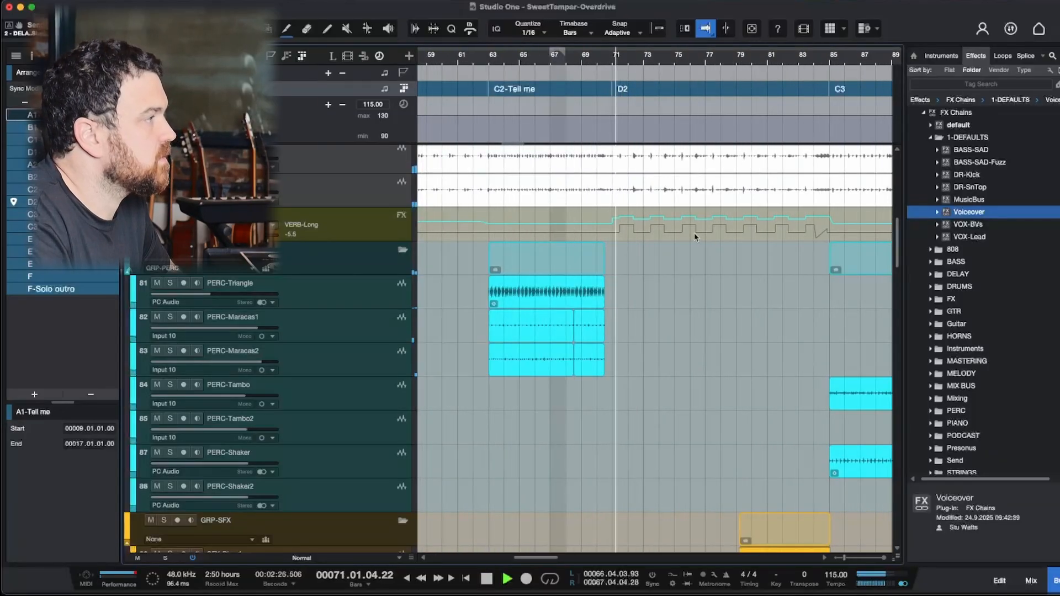
scroll(681, 237, "right", 7)
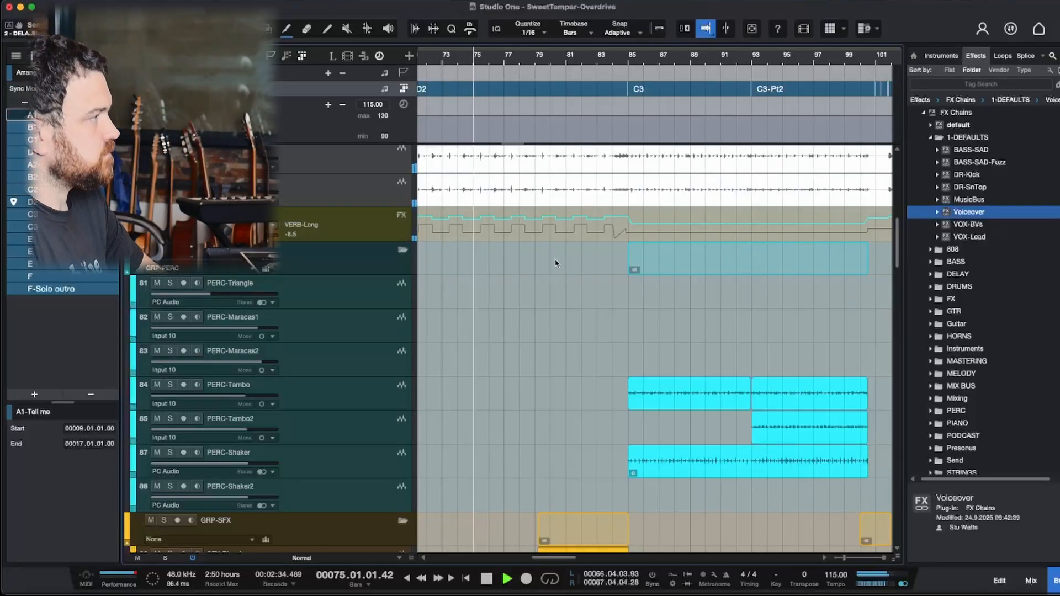
scroll(514, 269, "left", 4)
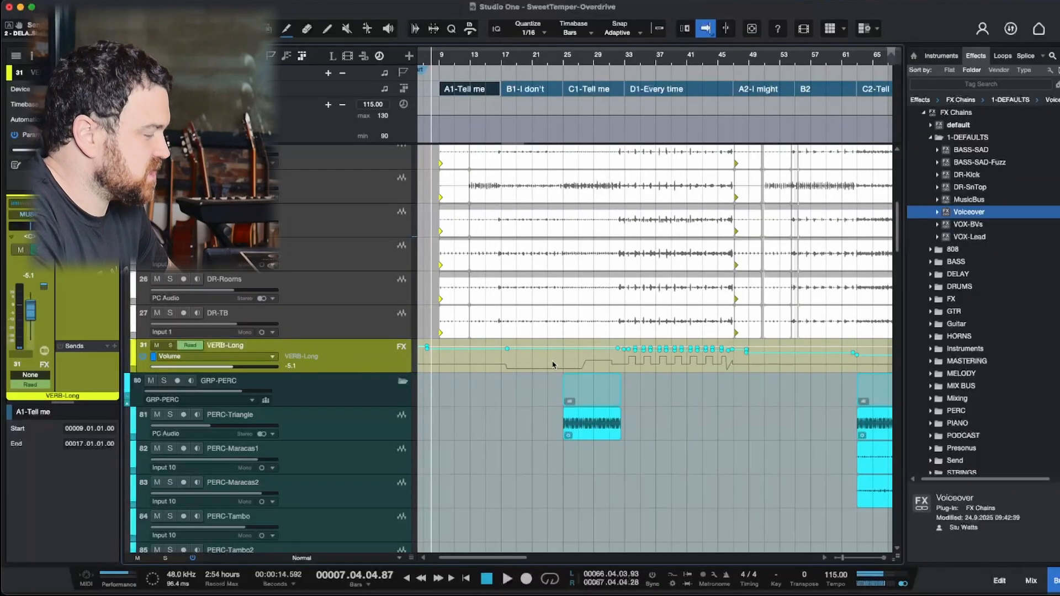
Examine the VERB-Long track's volume automation across the song's sections, from before A1-Tell me through to C3.
scroll(552, 364, "right", 4)
key("e")
scroll(533, 362, "left", 6)
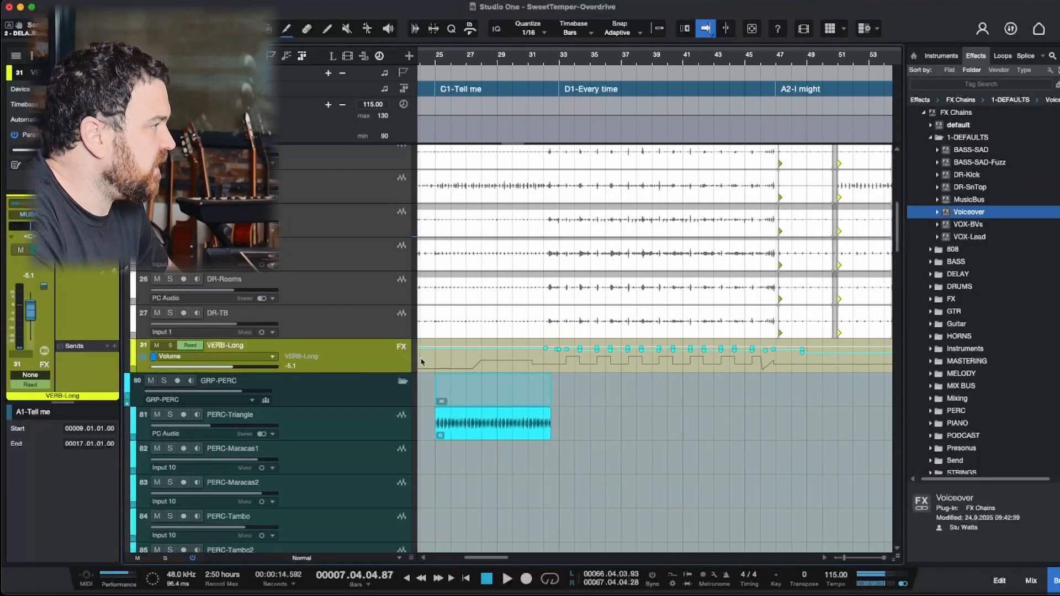
left_click(261, 359)
left_click(583, 360)
key("w")
scroll(584, 360, "right", 10)
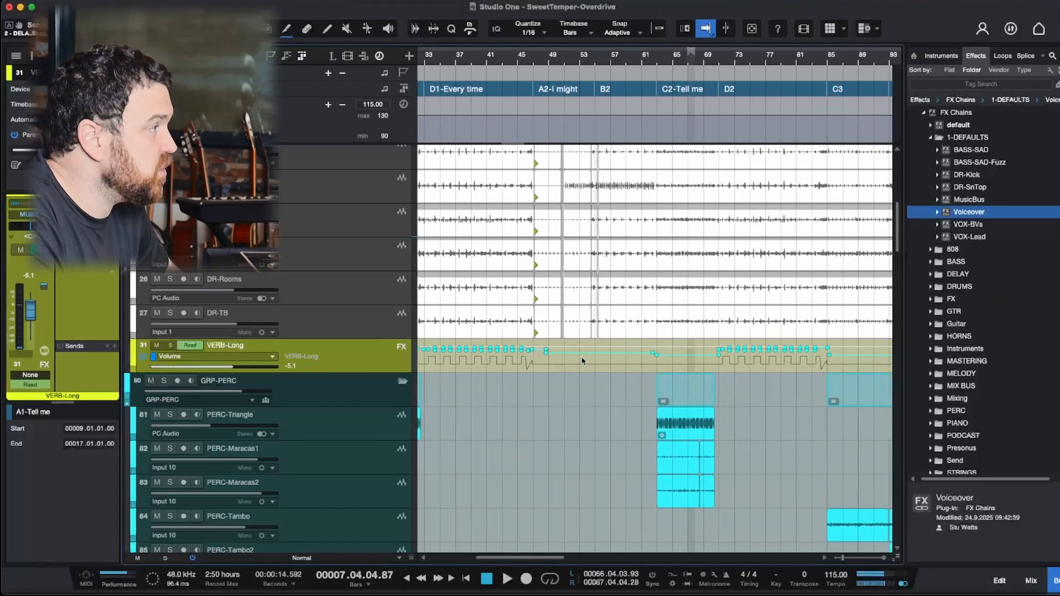
scroll(633, 359, "left", 10)
key("e")
key("e")
scroll(634, 360, "left", 10)
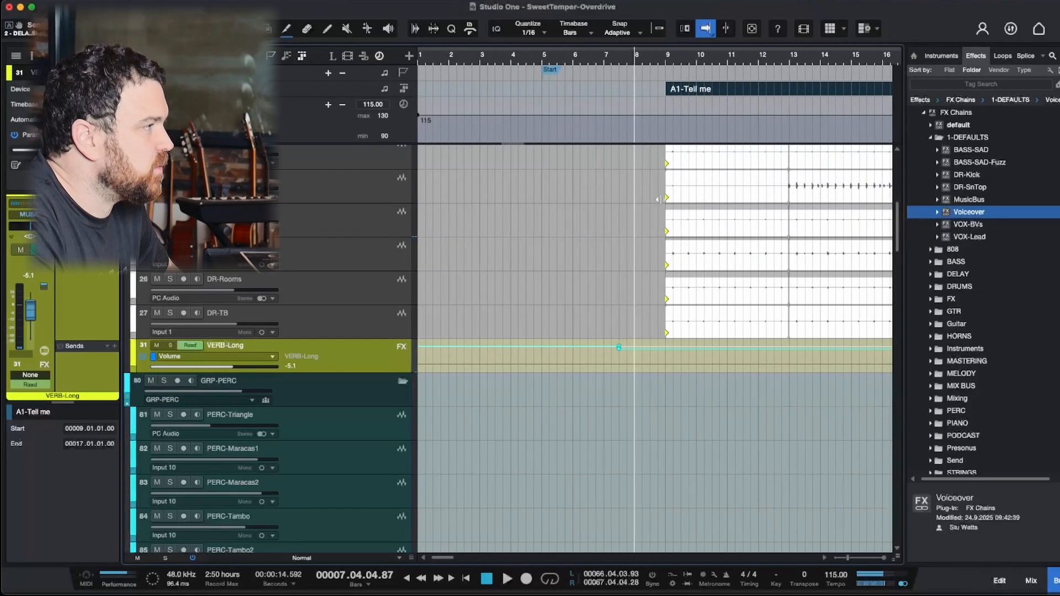
Play the opening of the A1-Tell me section from just before bar 9 and stop playback.
scroll(646, 232, "right", 5)
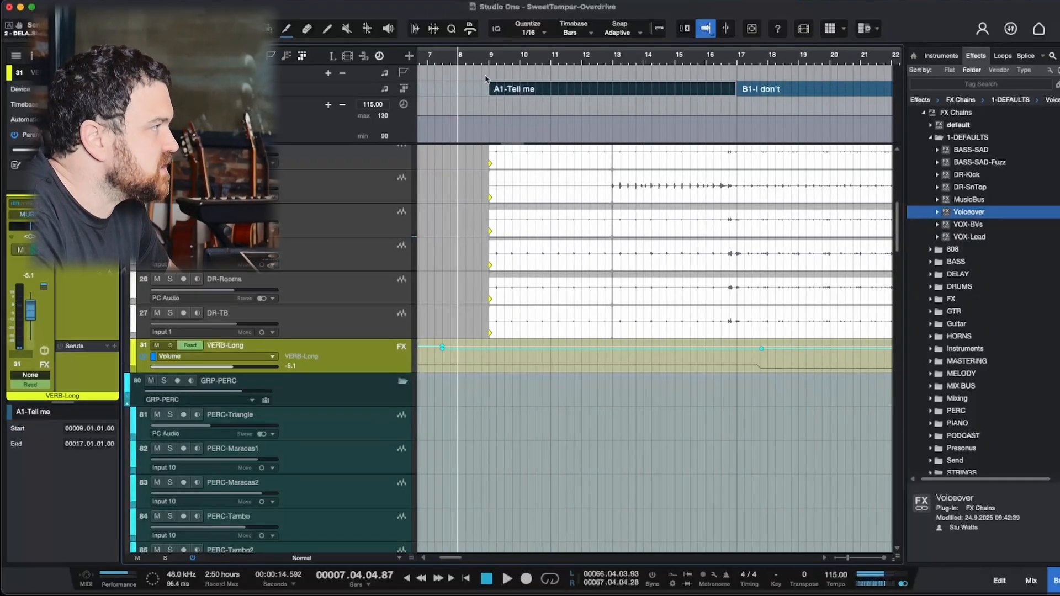
left_click(486, 57)
key("space")
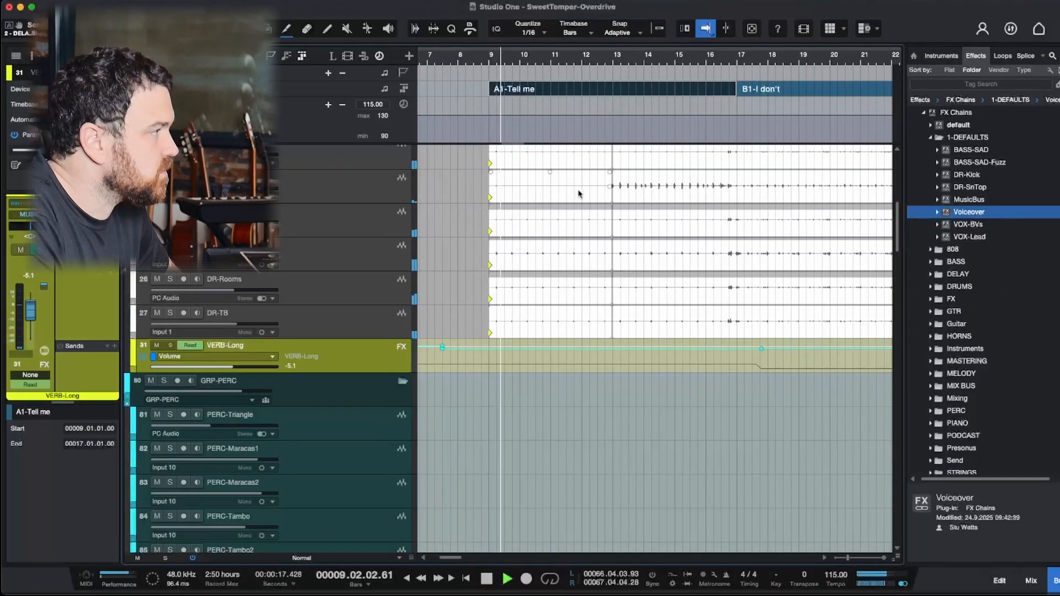
scroll(564, 192, "right", 4)
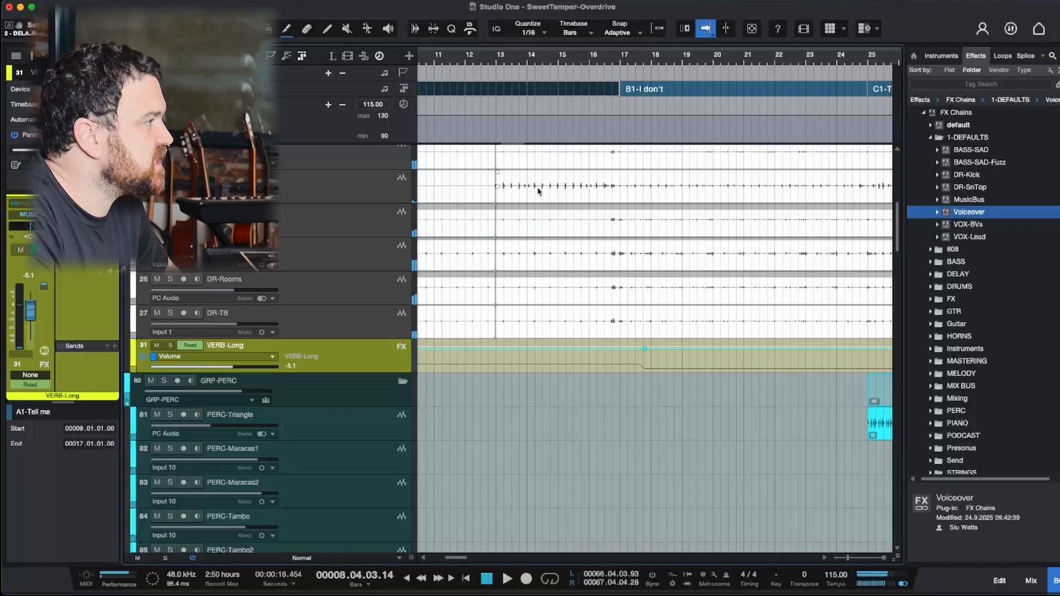
Solo the GRP-DR drum group, play the start of A1-Tell me from just before bar 9, and clear the solo.
scroll(535, 193, "up", 10)
scroll(524, 199, "left", 5)
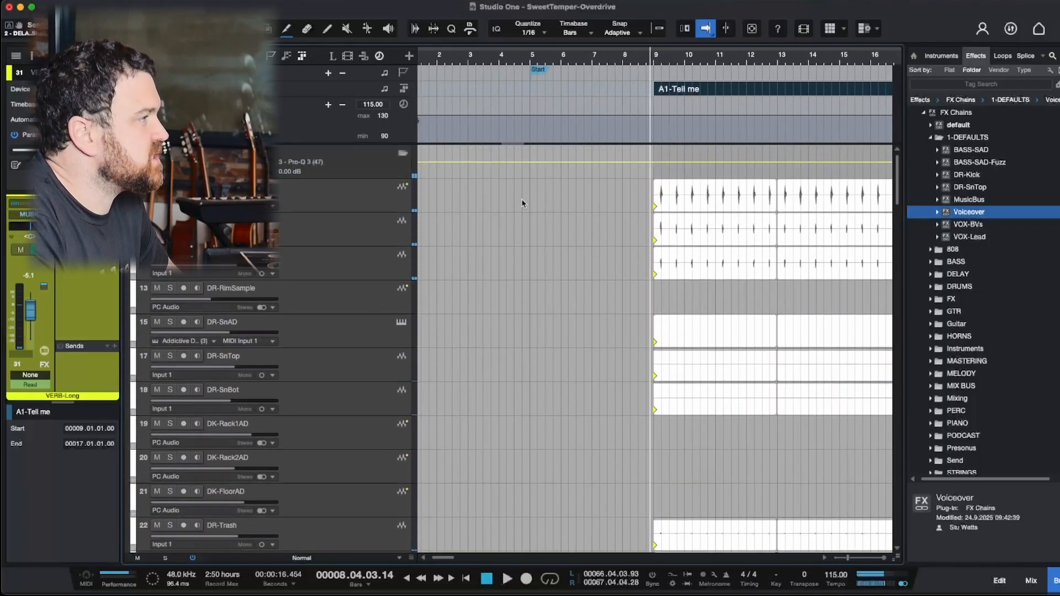
left_click(342, 176)
key("s")
key("space")
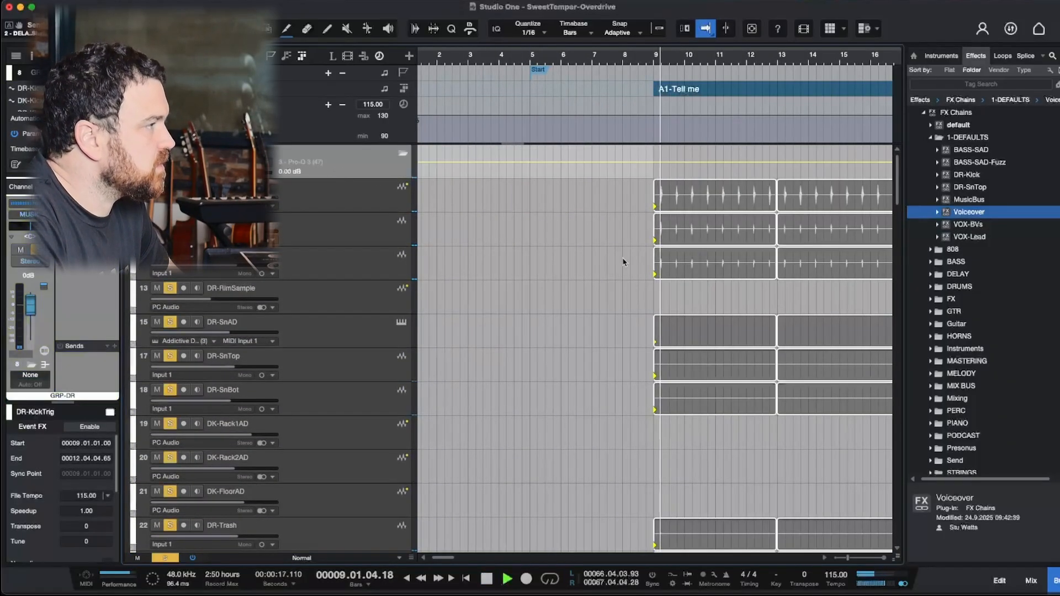
scroll(628, 272, "down", 5)
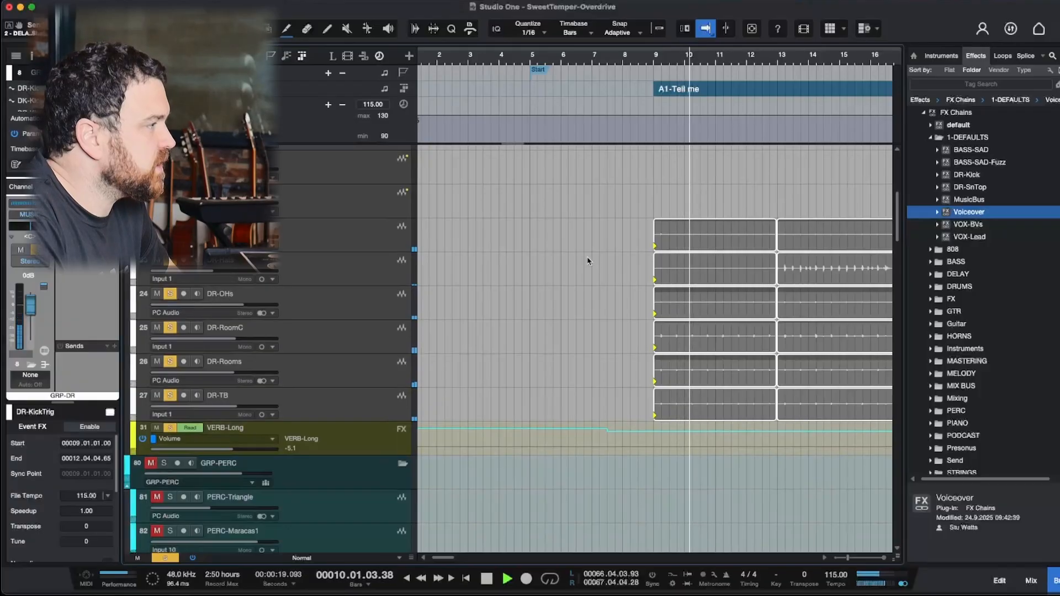
key("space")
scroll(586, 262, "right", 3)
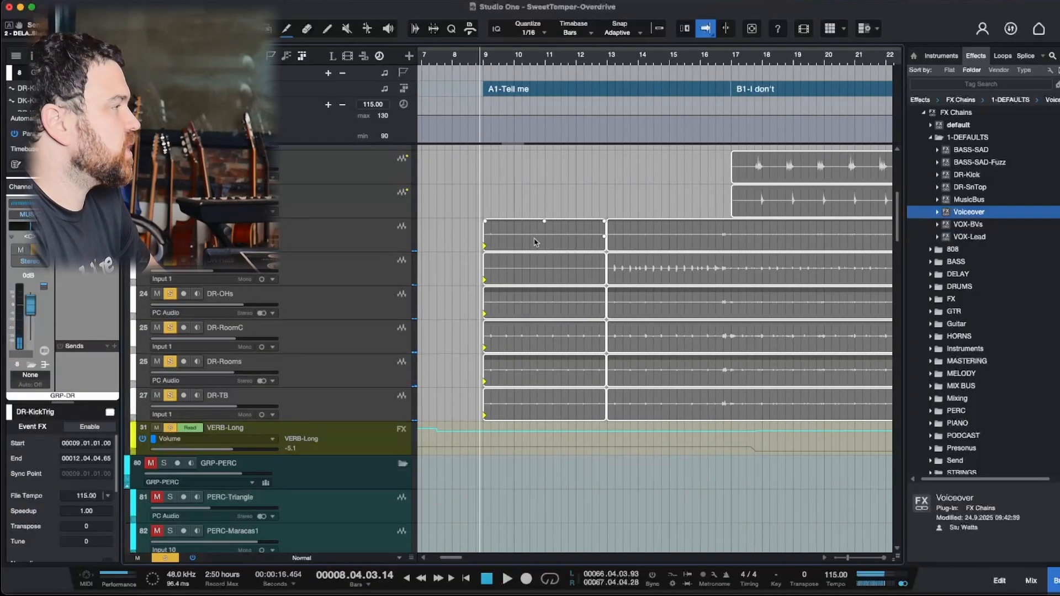
key("s")
Place the playback cursor late in bar 17, near the beginning of the B1-I don't section, for a close look.
key("w")
scroll(586, 149, "right", 10)
scroll(582, 149, "left", 4)
key("e")
left_click(551, 63)
left_click(542, 61)
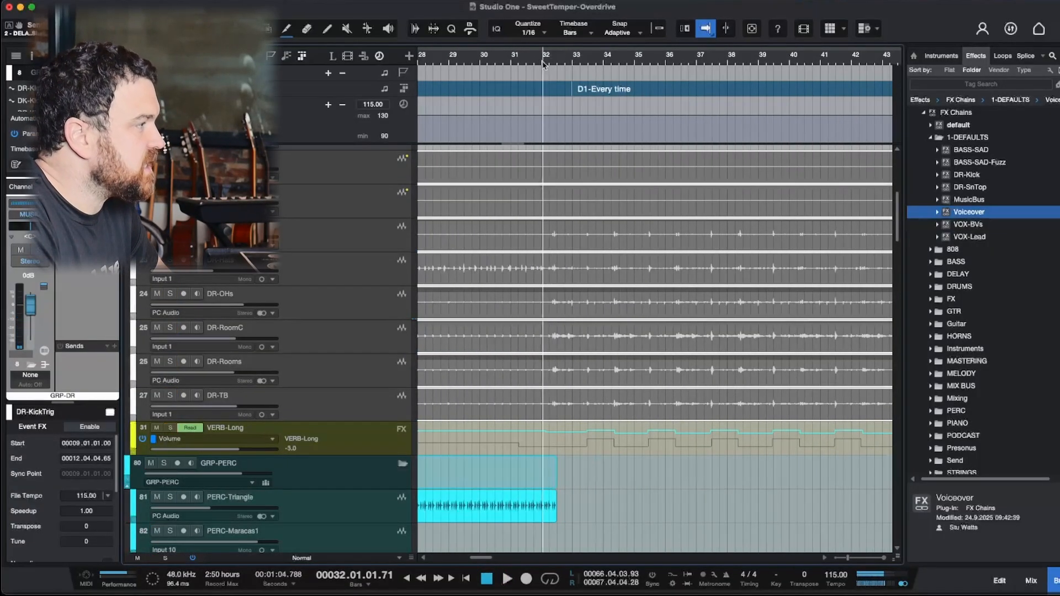
key("w")
left_click(550, 63)
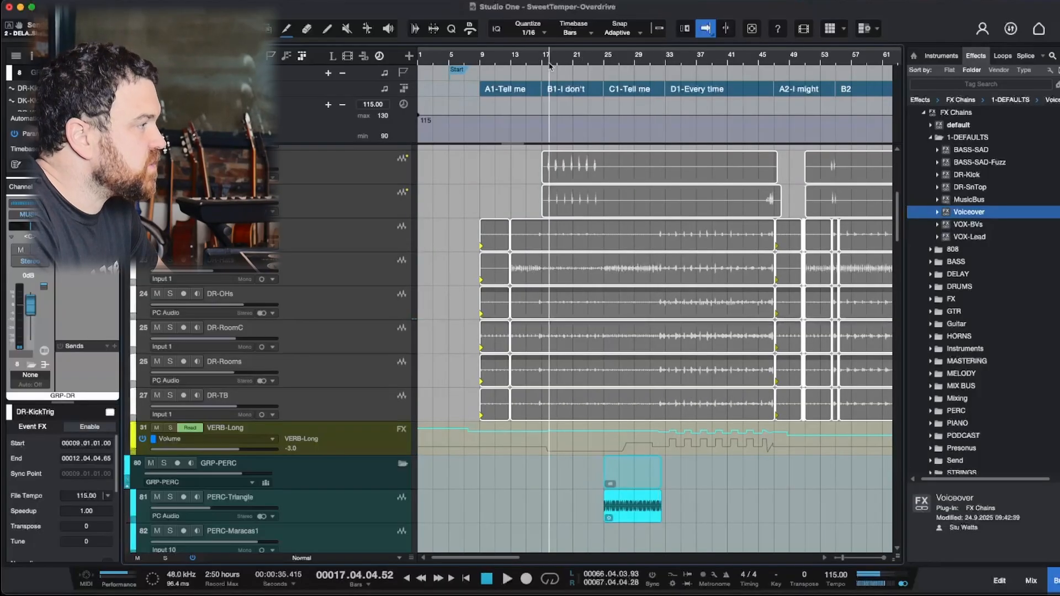
key("e")
left_click(545, 61)
Solo the drum group, play B1-I don't from late in bar 17, and stop playback.
key("s")
key("space")
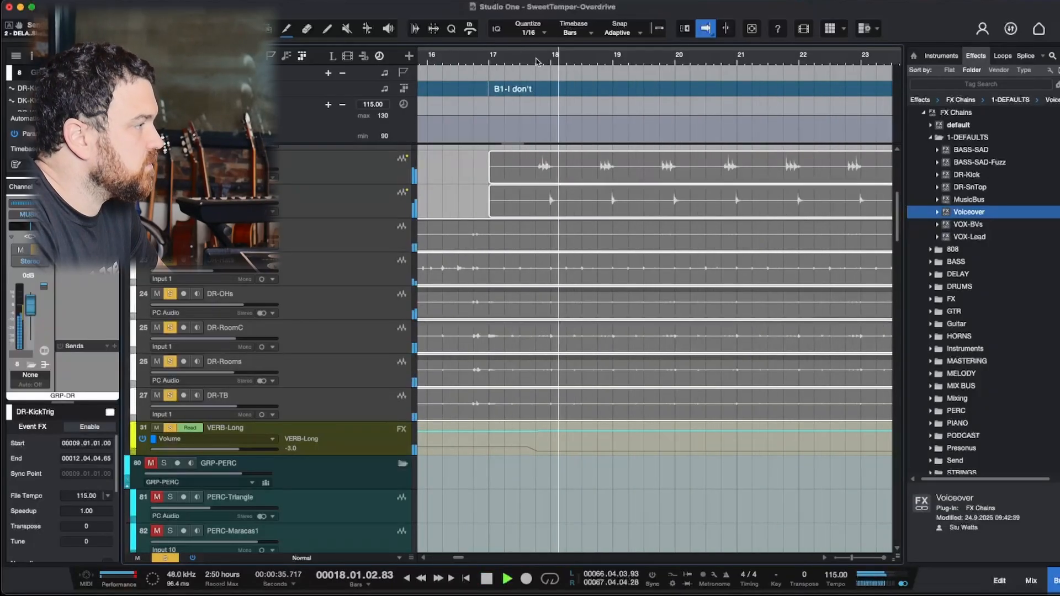
key("w")
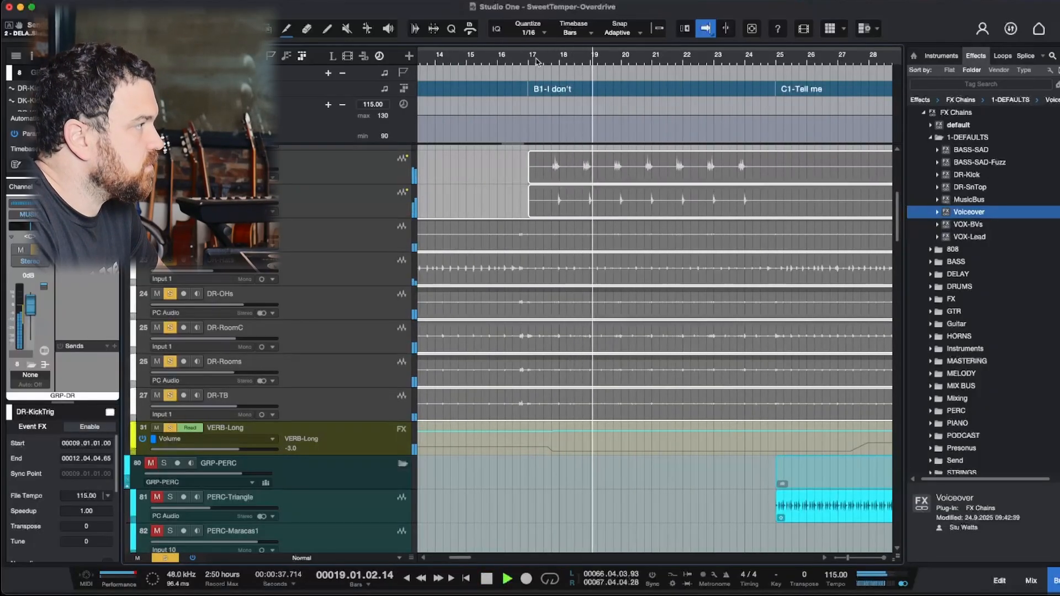
key("w")
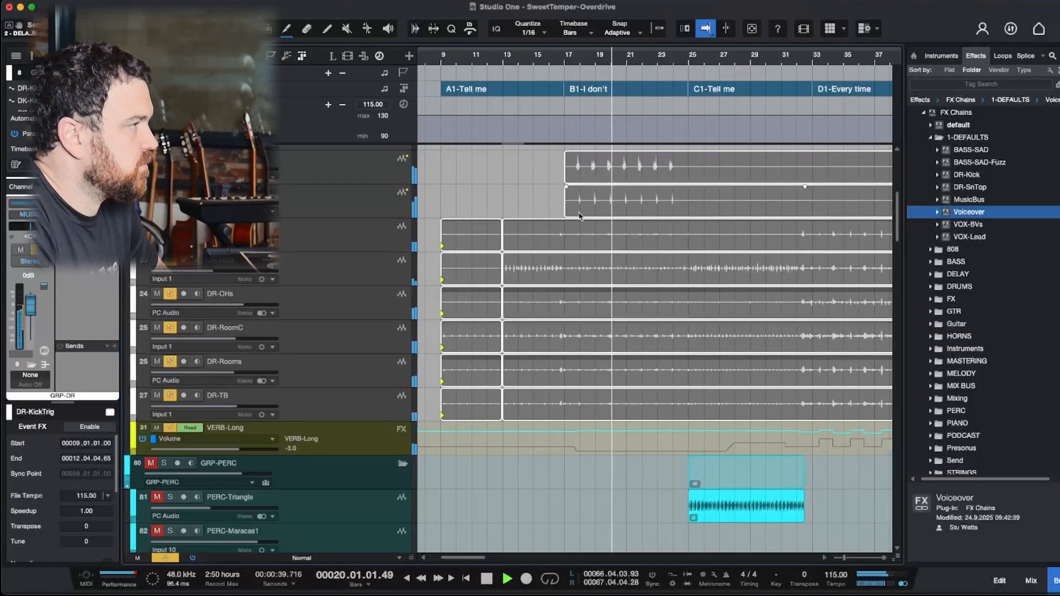
key("space")
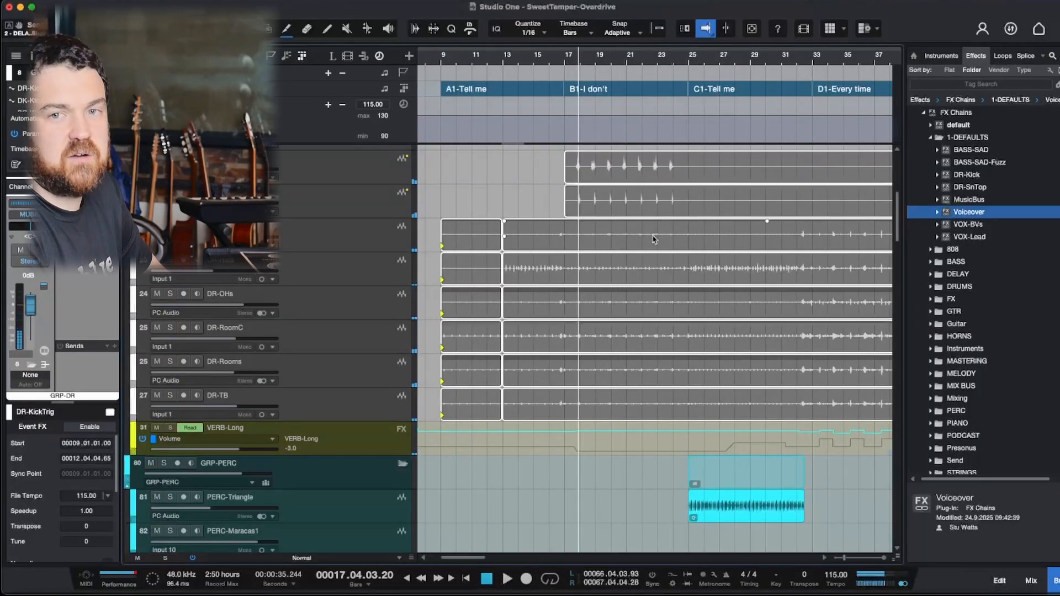
Place the playback cursor at the end of bar 24, just ahead of C1-Tell me, for a close look.
scroll(656, 243, "right", 5)
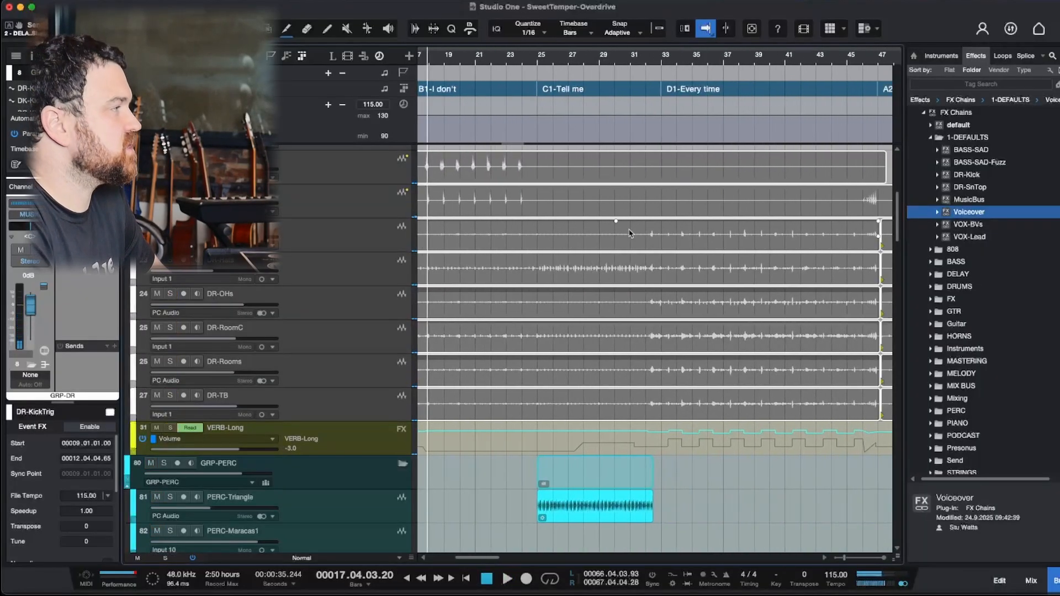
left_click(534, 59)
key("e")
key("e")
key("e")
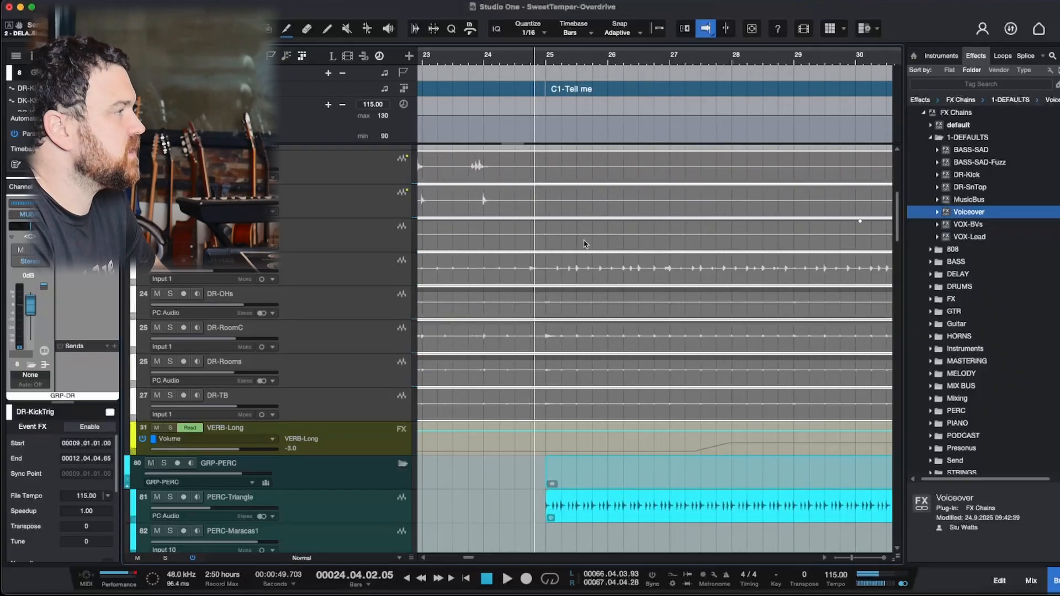
Move the playback cursor to bar 32, one bar ahead of the D1-Every time section.
scroll(591, 260, "right", 5)
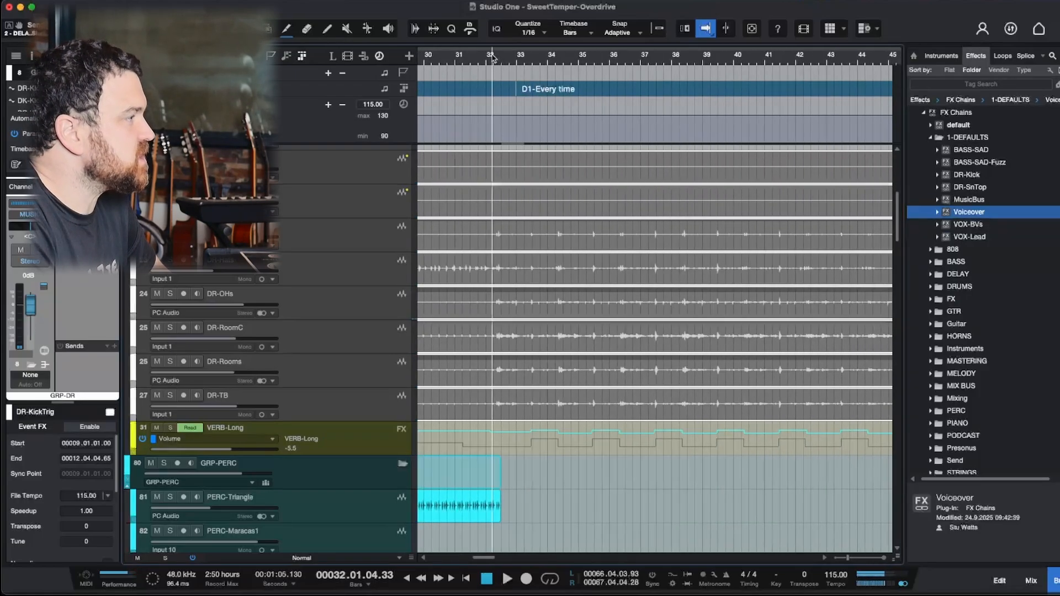
key("e")
key("e")
key("e")
key("e")
key("e")
key("e")
left_click(479, 59)
key("w")
key("w")
key("w")
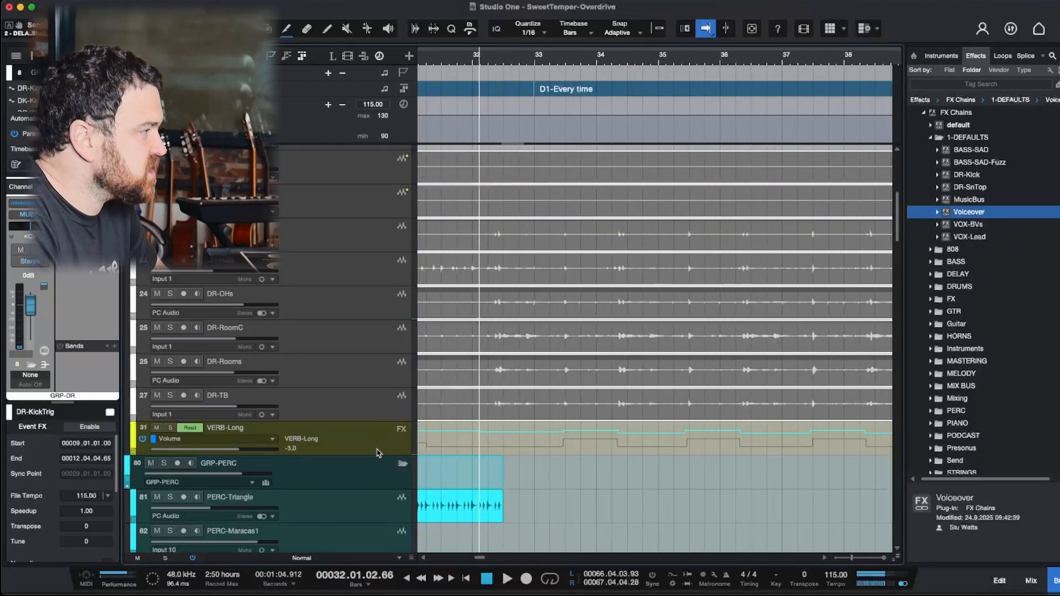
Make the VERB-Long track much taller and examine its volume automation from D1-Every time to A2-I might.
left_click_drag(378, 456, 388, 575)
scroll(539, 414, "down", 2)
scroll(568, 389, "right", 2)
scroll(568, 389, "right", 3)
key("w")
scroll(714, 367, "down", 1)
scroll(713, 364, "right", 3)
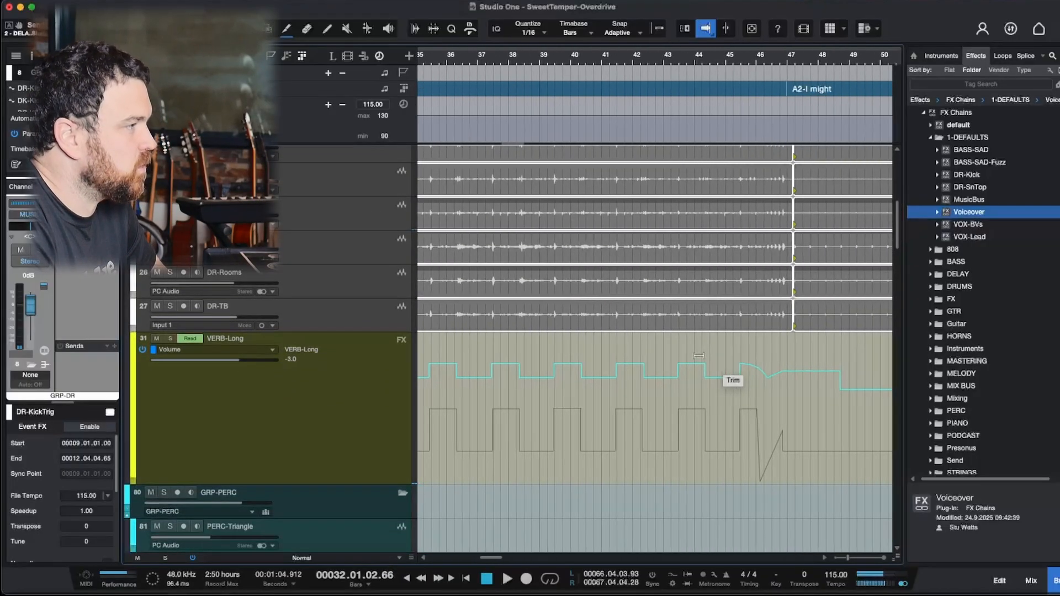
Play the soloed drums from bar 32 through D1-Every time with Autoscroll on, following the VERB-Long automation, and stop playback.
key("space")
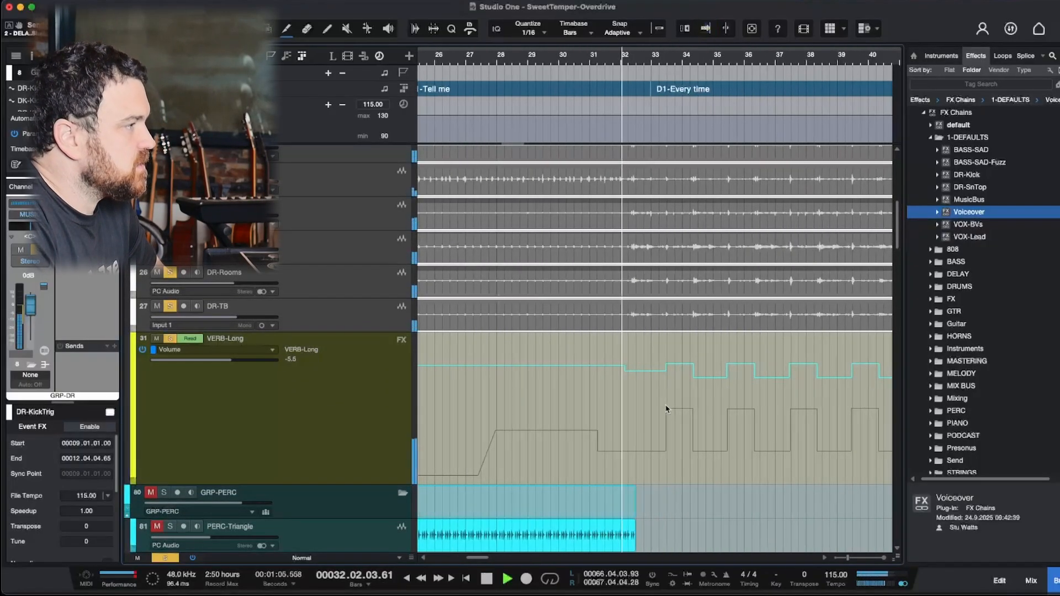
key("f")
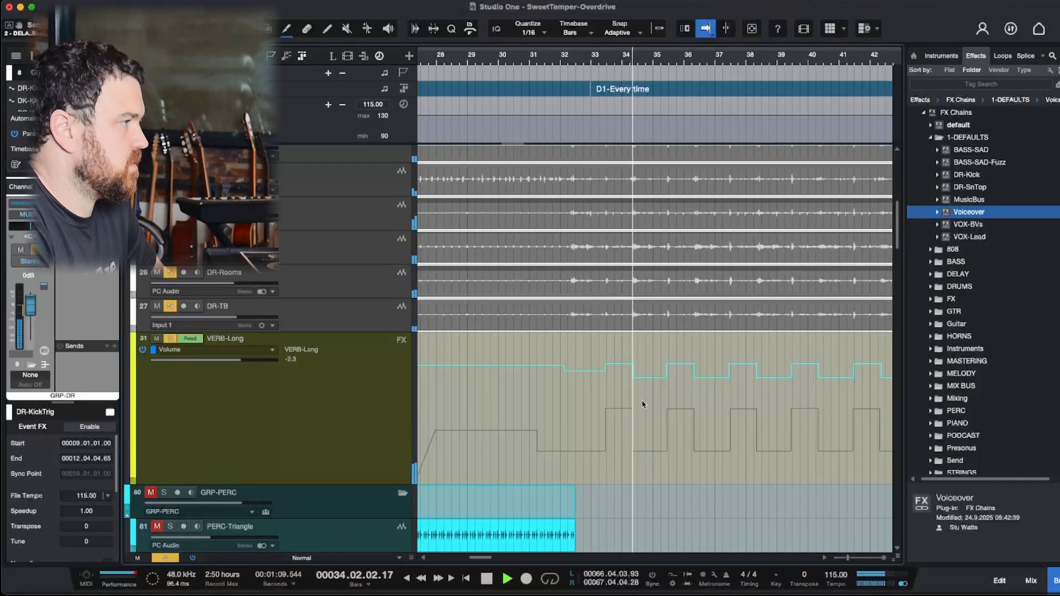
scroll(642, 405, "right", 3)
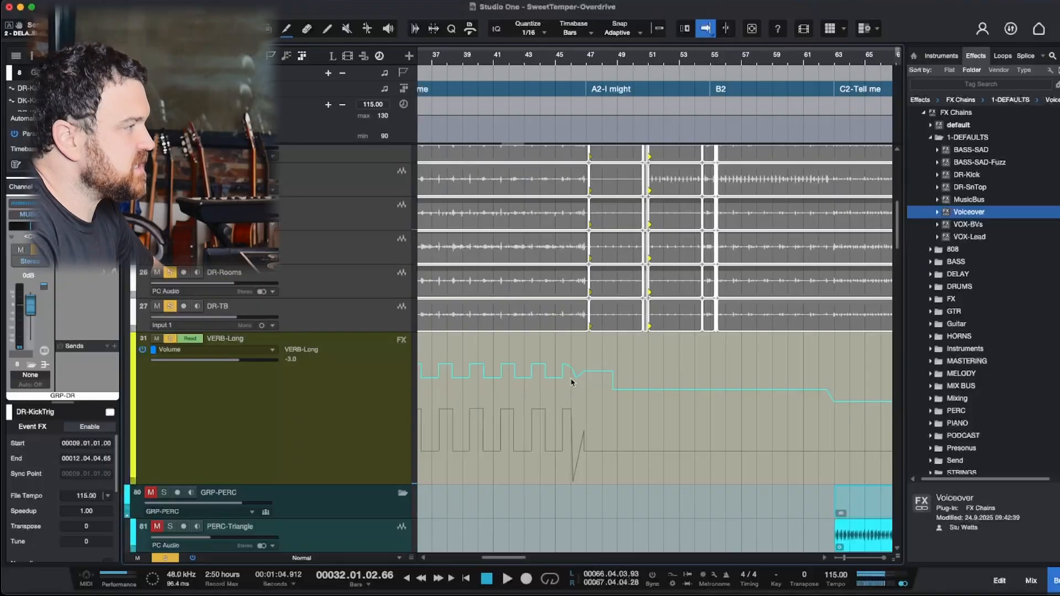
Play the soloed drums from bar 45 over the VERB-Long volume dip leading into A2-I might, and stop playback.
scroll(572, 381, "right", 3)
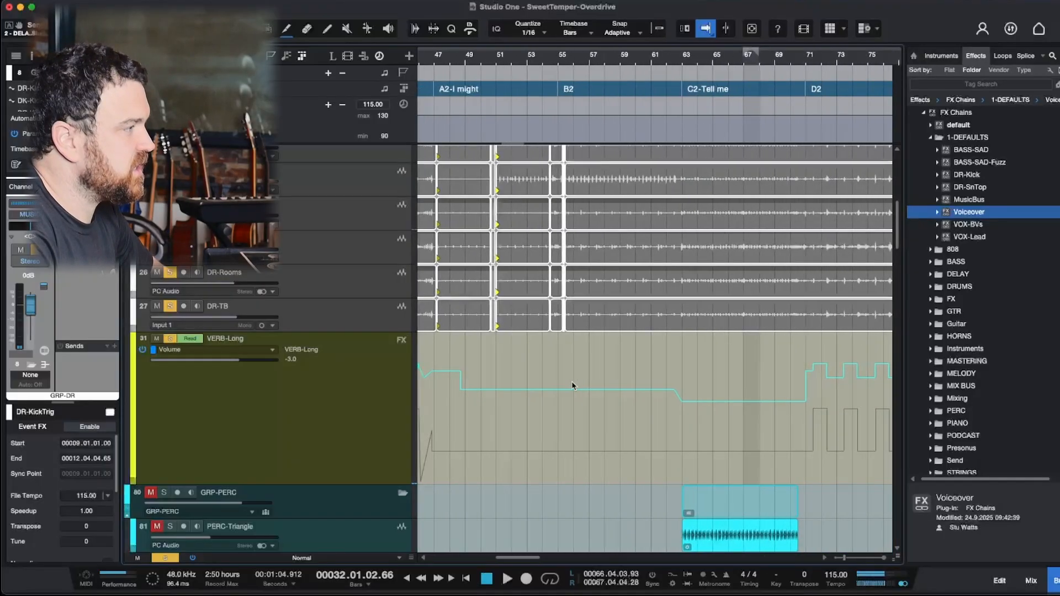
scroll(574, 386, "left", 4)
left_click(590, 55)
key("e")
key("e")
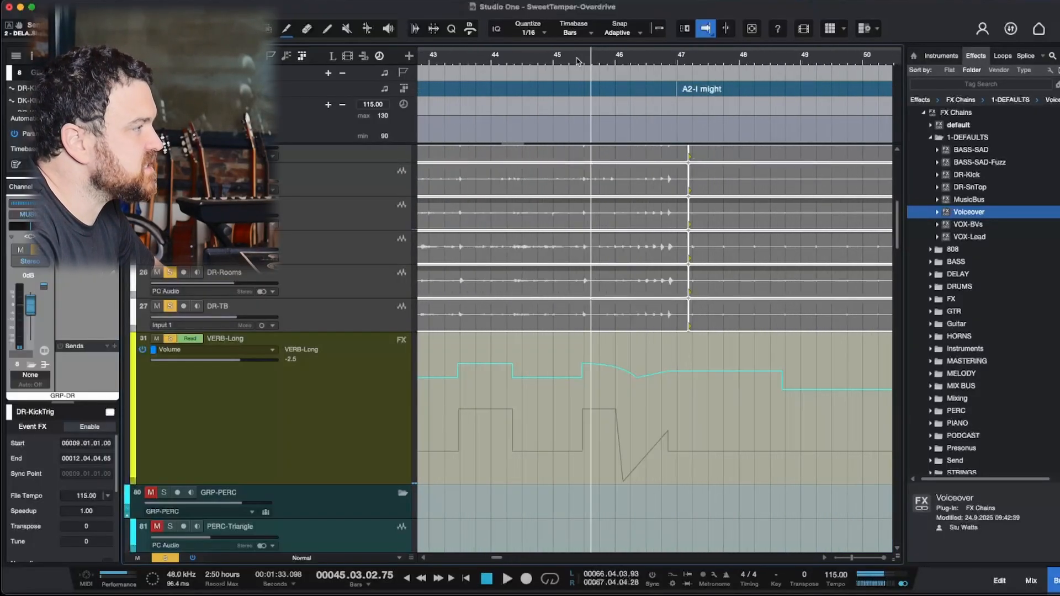
key("space")
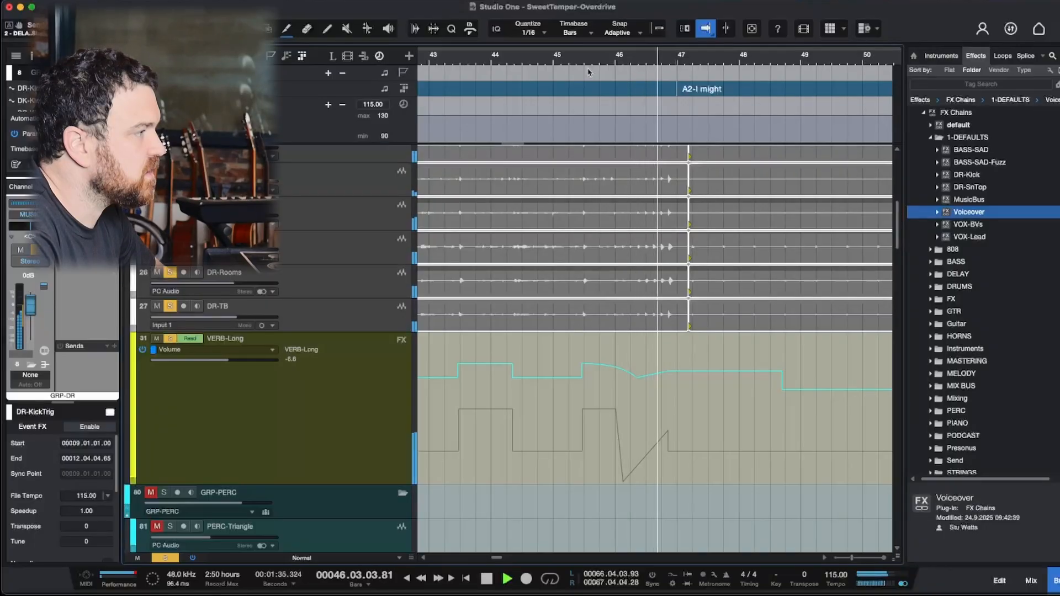
key("space")
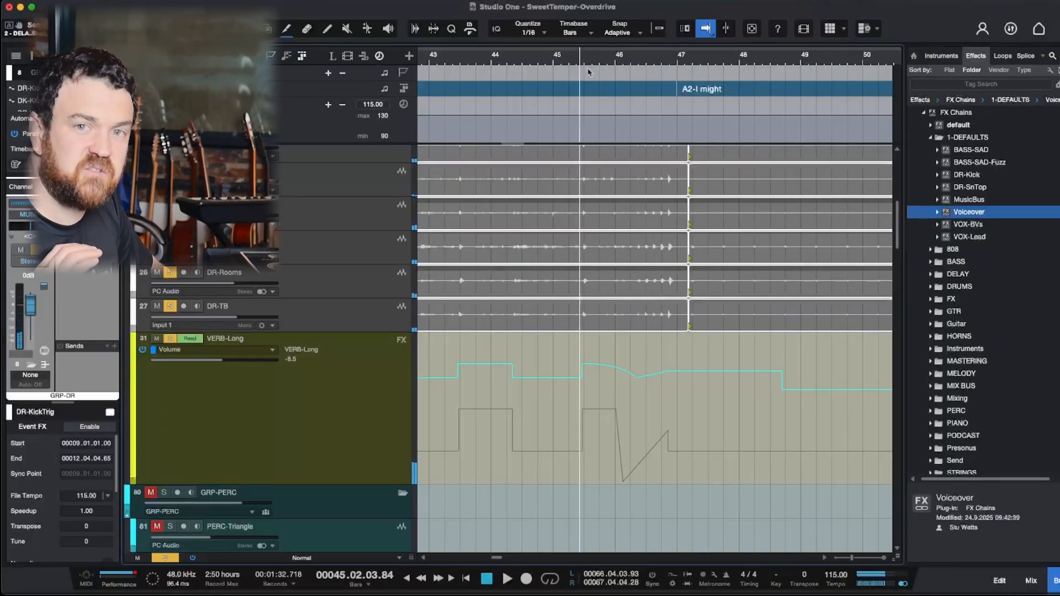
Examine the VERB-Long volume automation across the sections from C1-Tell me through C3.
key("w")
key("w")
scroll(685, 276, "right", 5)
key("w")
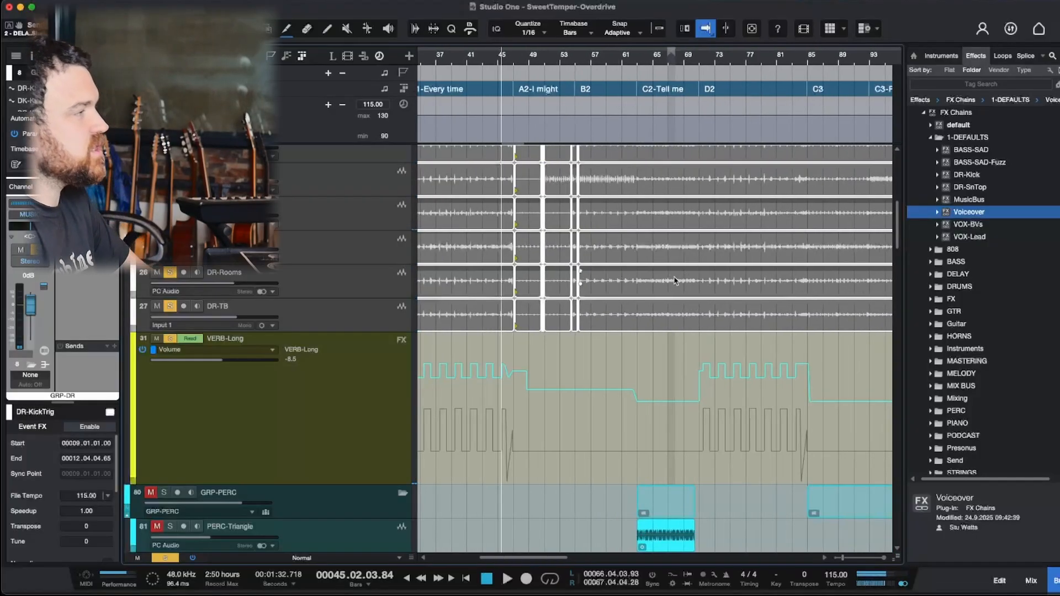
scroll(675, 281, "right", 8)
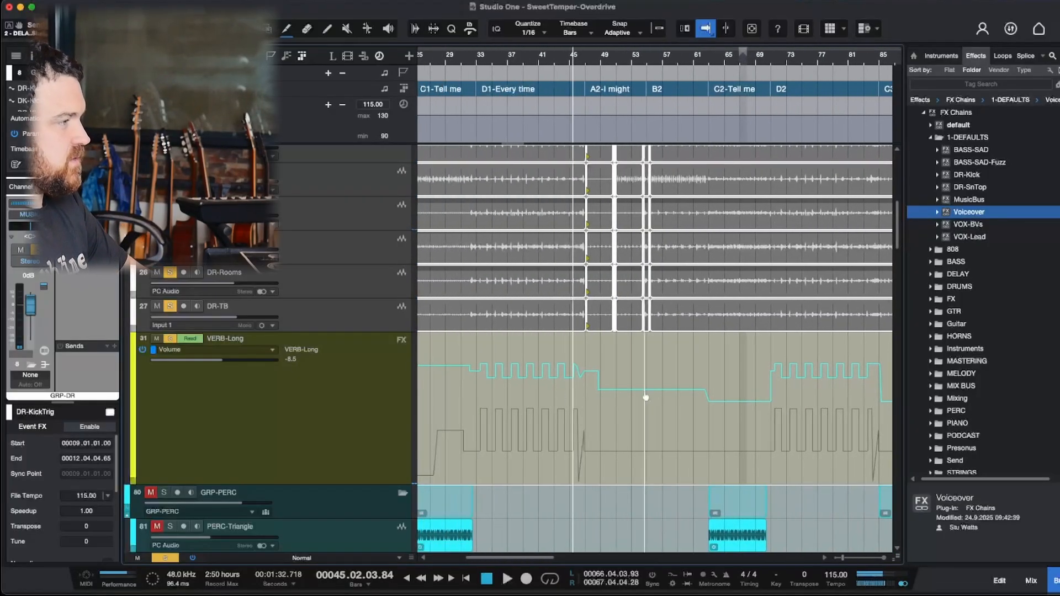
scroll(675, 399, "right", 9)
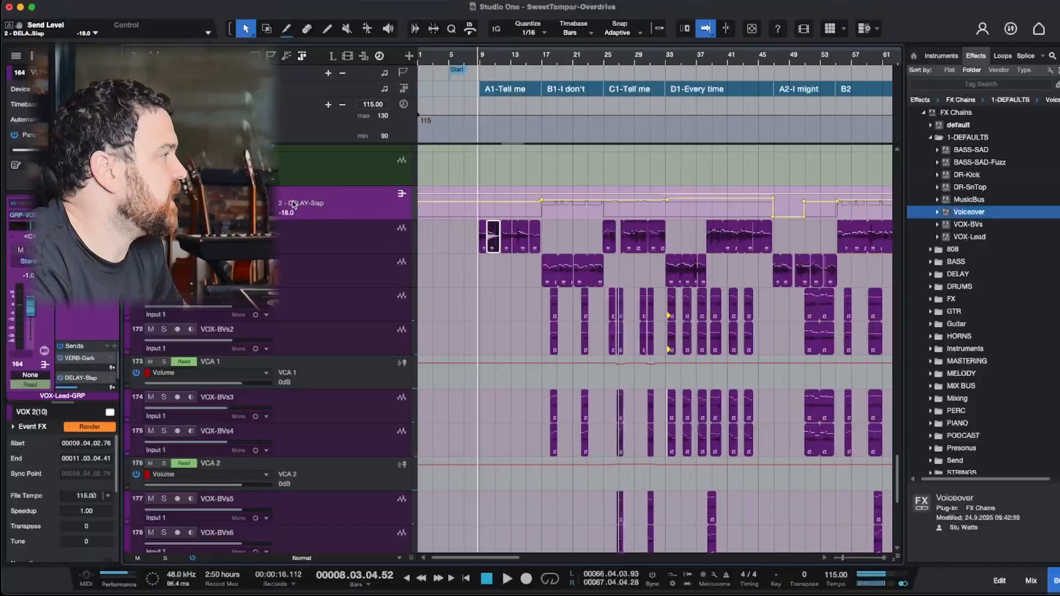
Display the VERB-Dark send level automation on VOX-Lead-GRP and examine it across the song, up to D2.
left_click(259, 203)
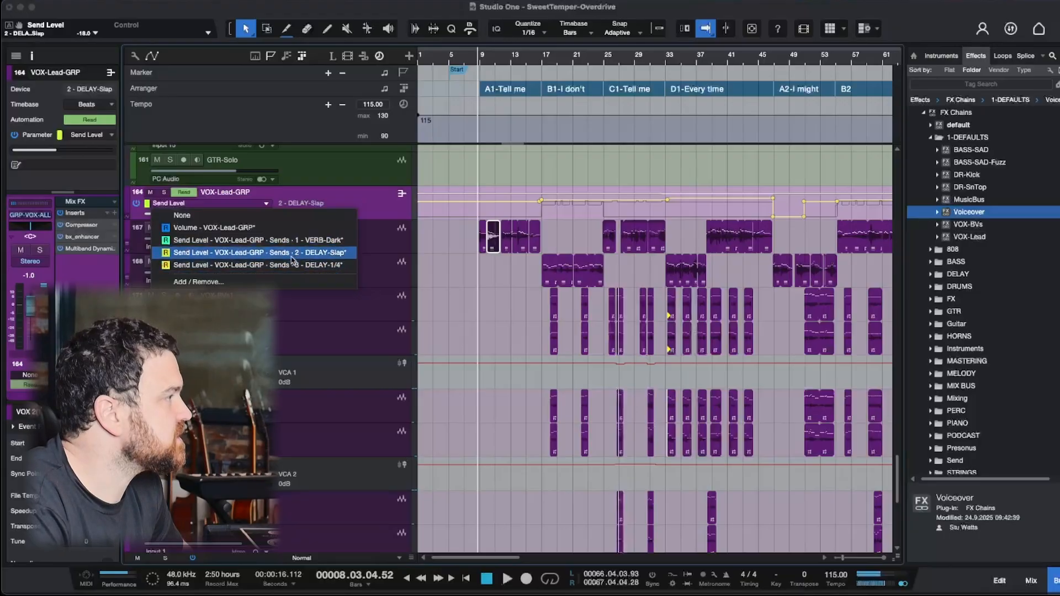
left_click(324, 243)
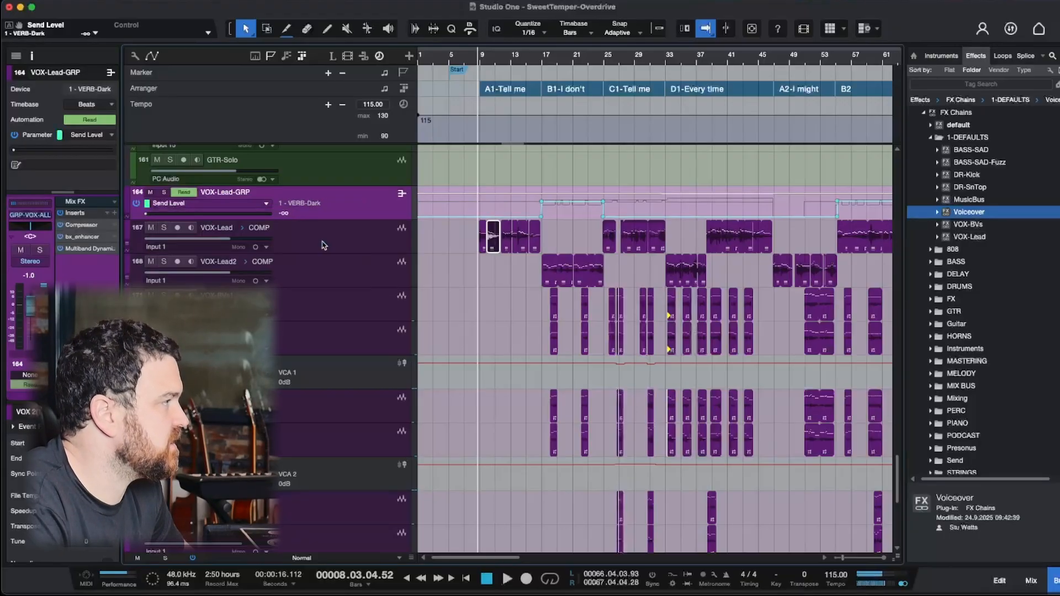
key("w")
key("w")
key("e")
key("w")
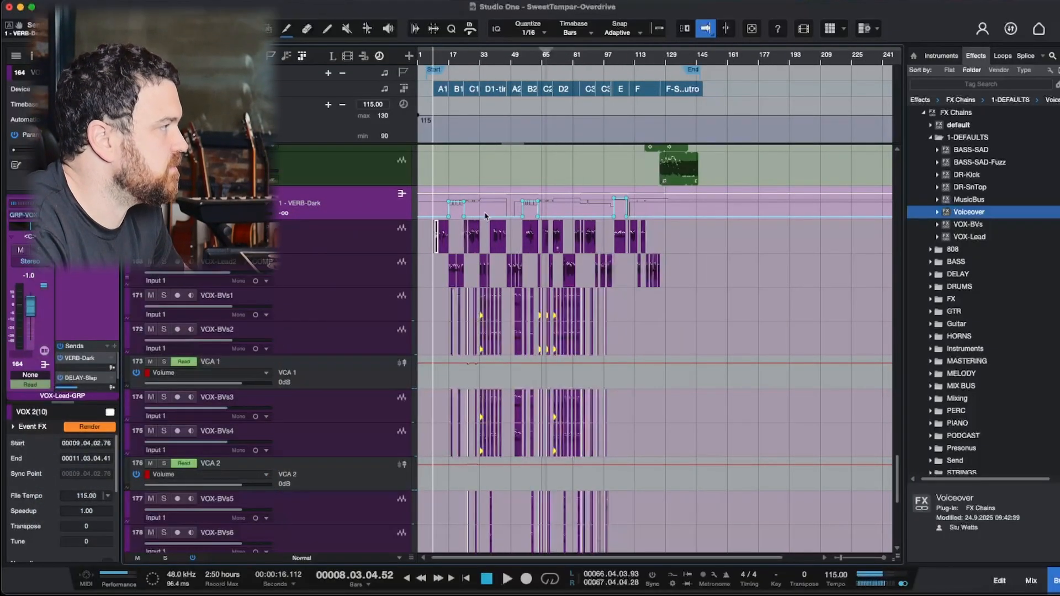
key("e")
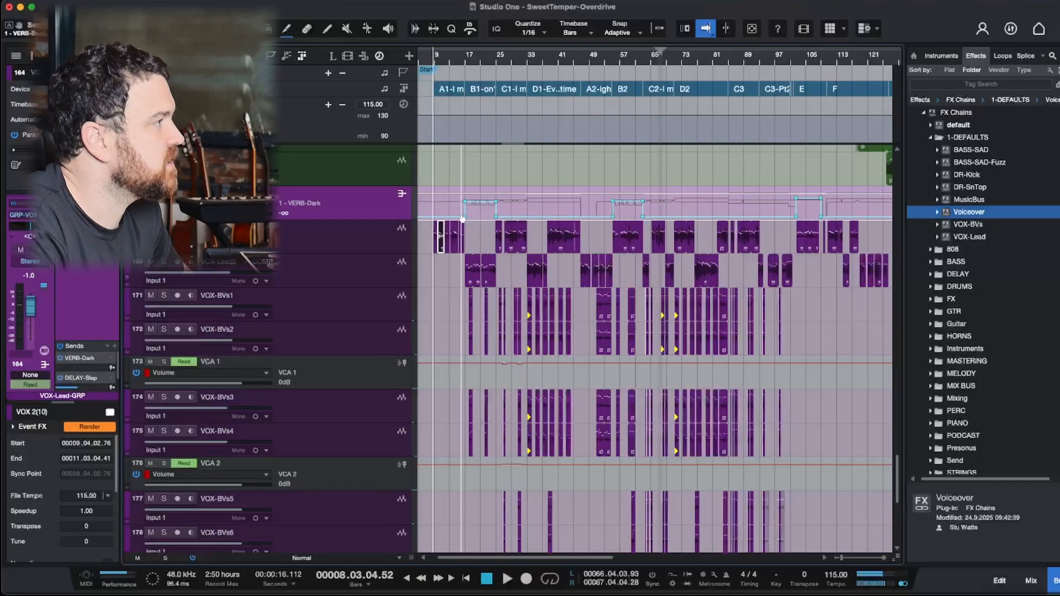
key("e")
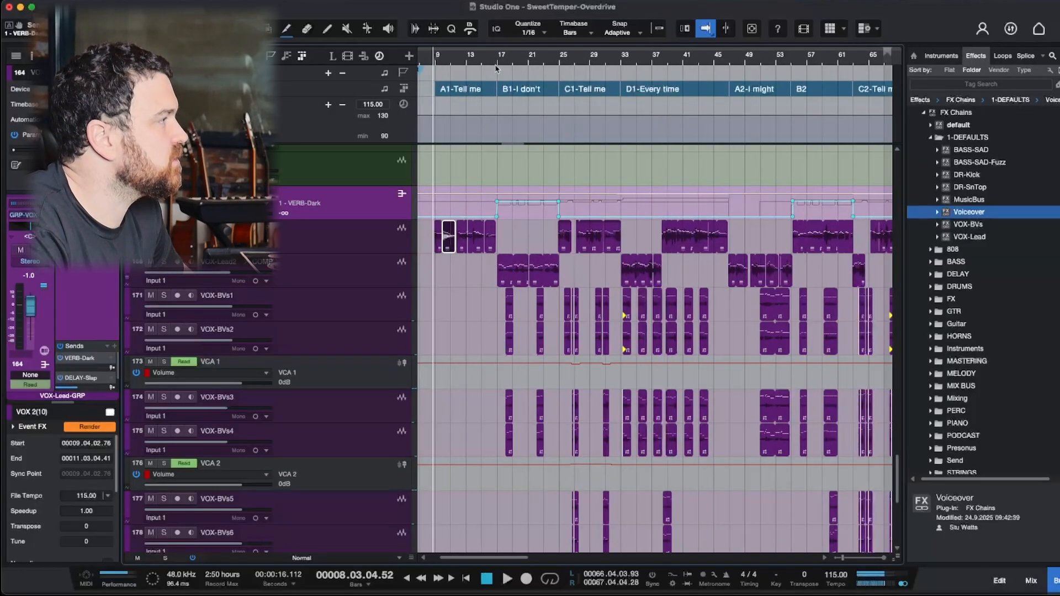
key("e")
key("e")
key("w")
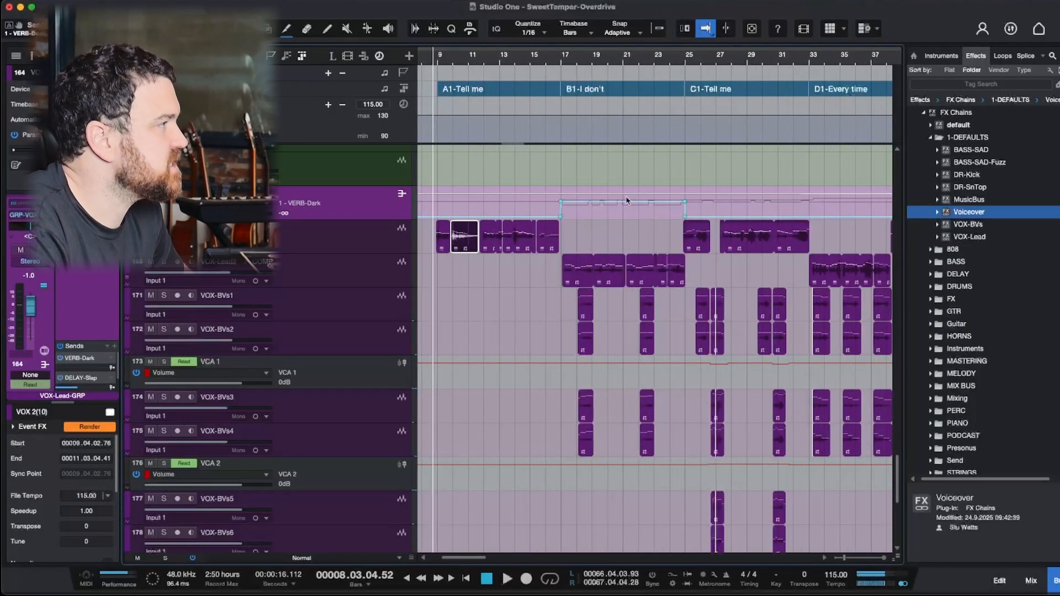
scroll(630, 200, "right", 10)
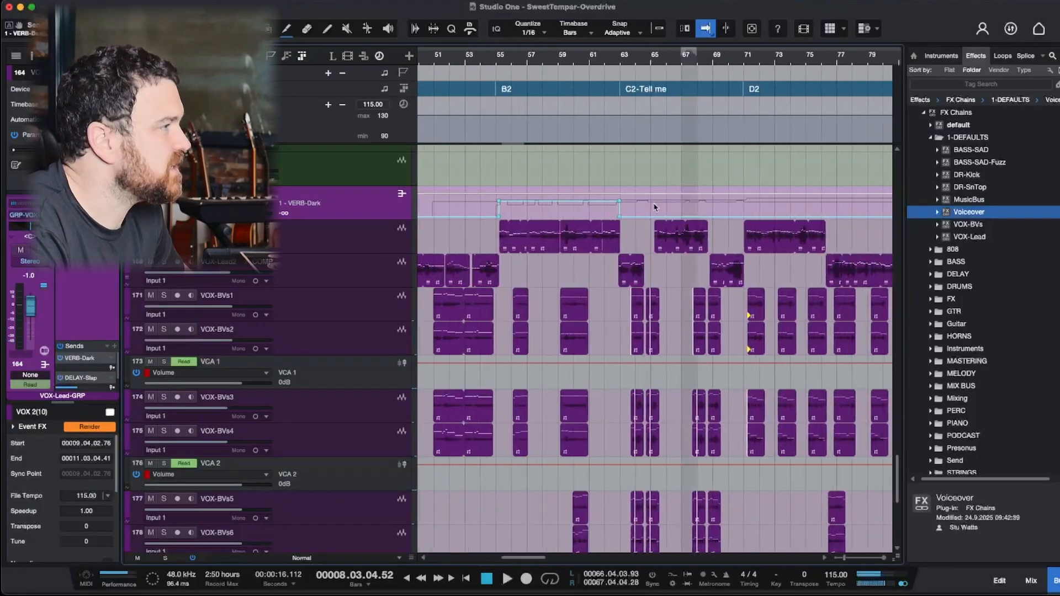
Solo the lead vocals and play them from the start of A1-Tell me, following the VERB-Dark send automation on VOX-Lead-GRP.
scroll(654, 207, "left", 10)
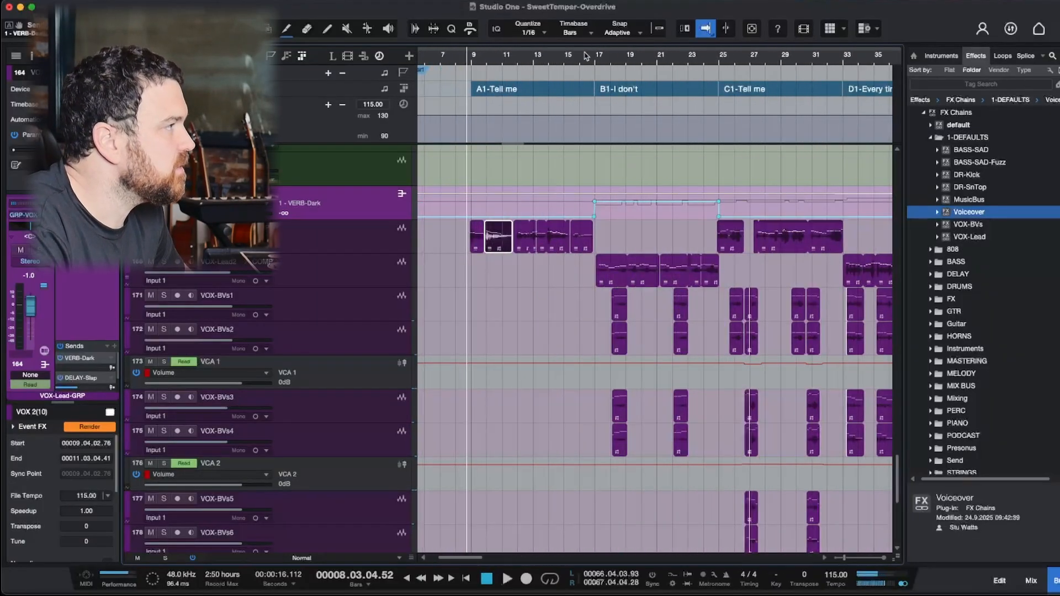
key("e")
left_click(473, 58)
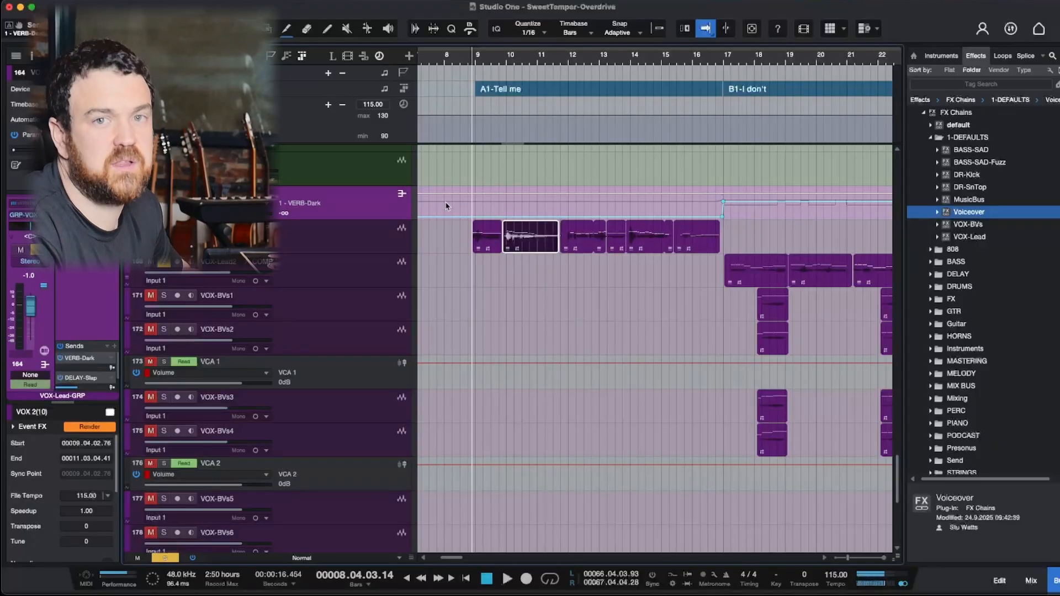
left_click(243, 203)
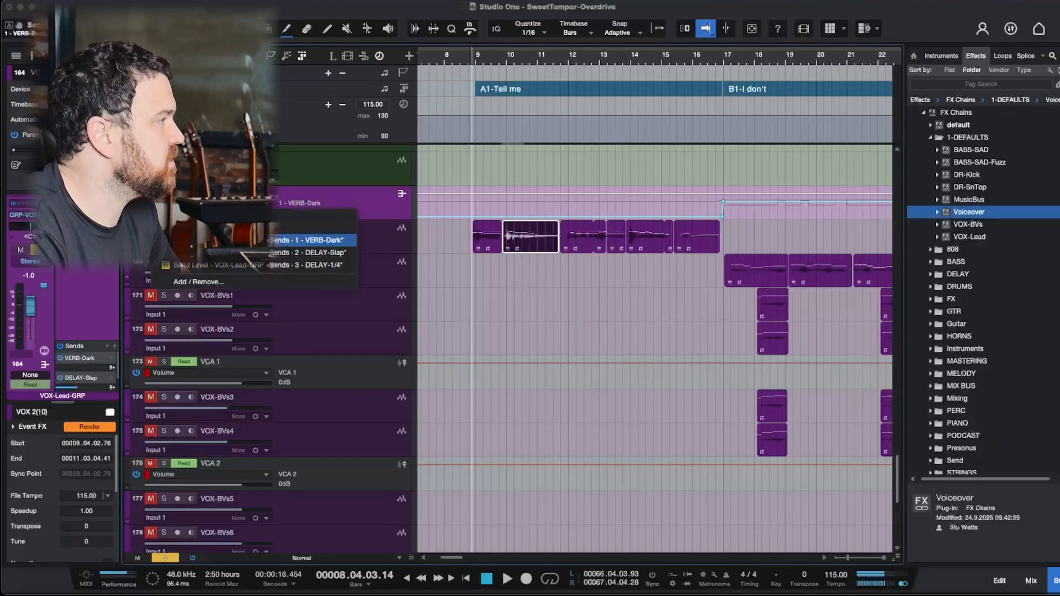
left_click(513, 229)
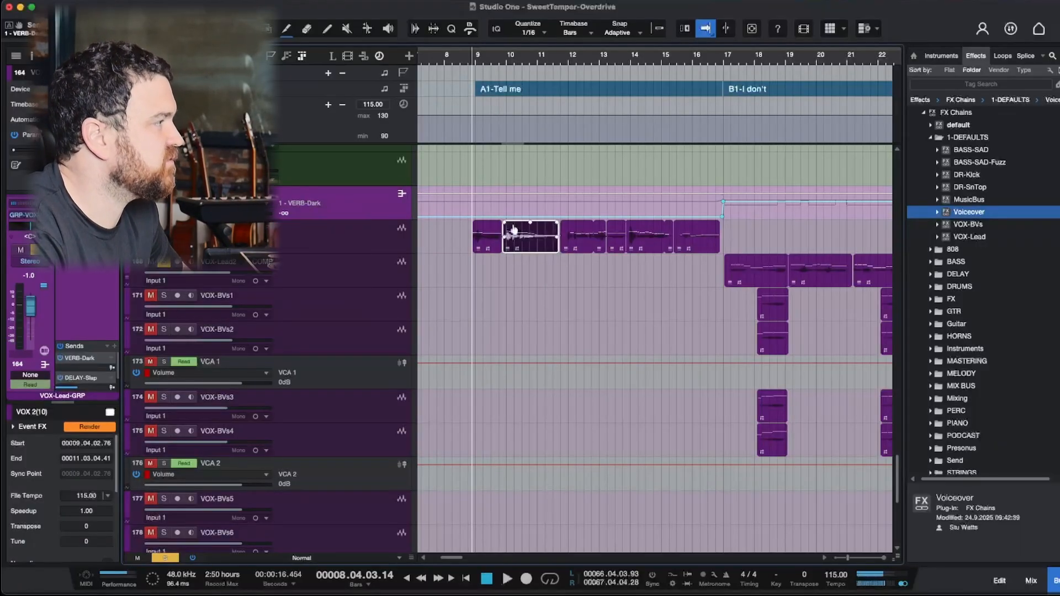
key("space")
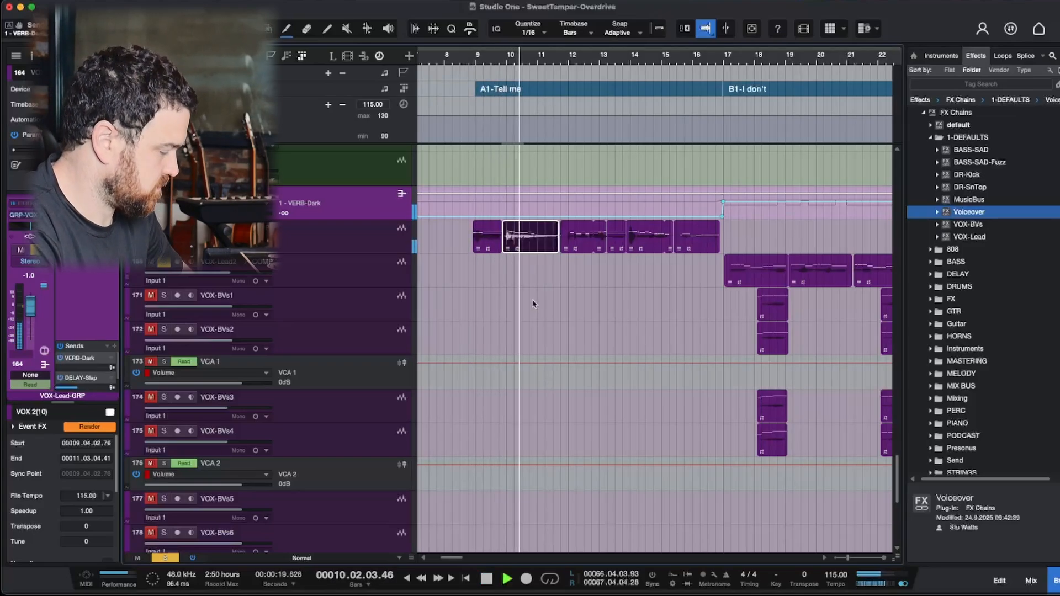
Show the mixer and check the reverb and delay return channels while the A1-Tell me vocal plays, and stop playback.
key("F3")
scroll(674, 393, "right", 10)
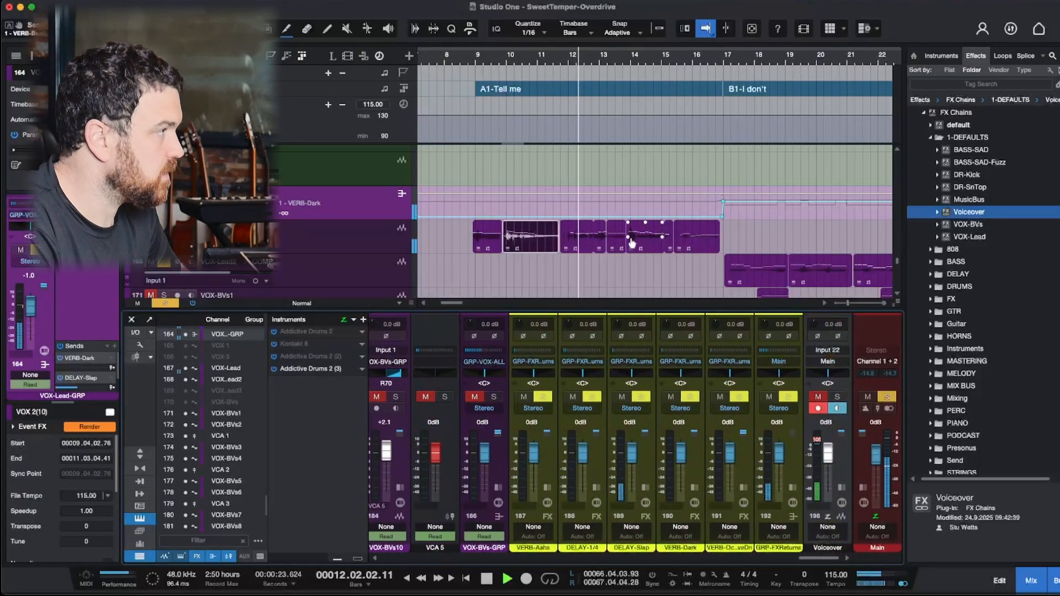
left_click(483, 282)
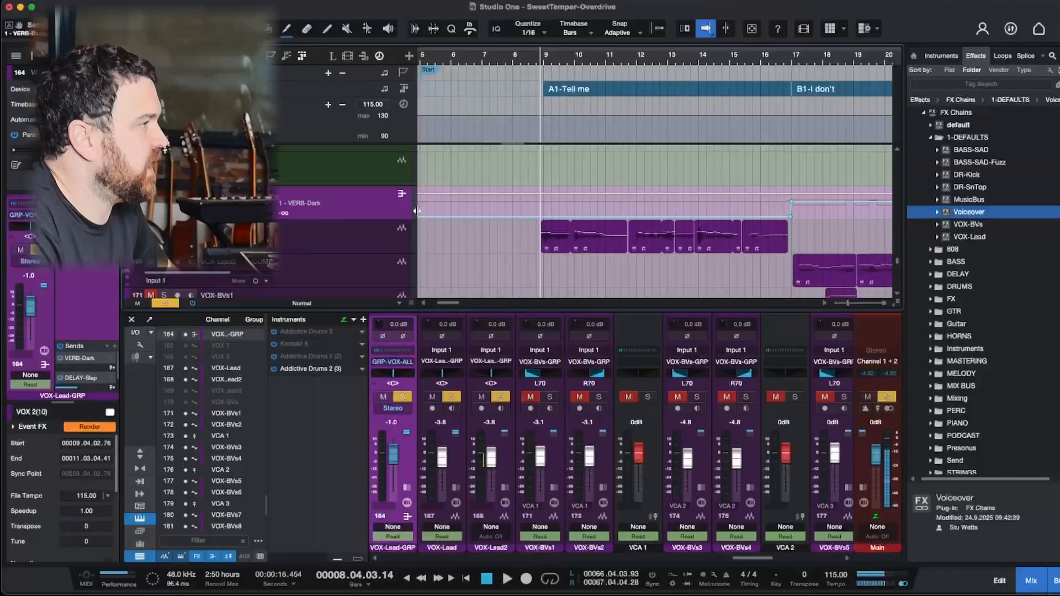
Play the soloed lead vocals from the start of B1-I don't, following the VERB-Dark send level, and stop playback.
scroll(547, 200, "right", 5)
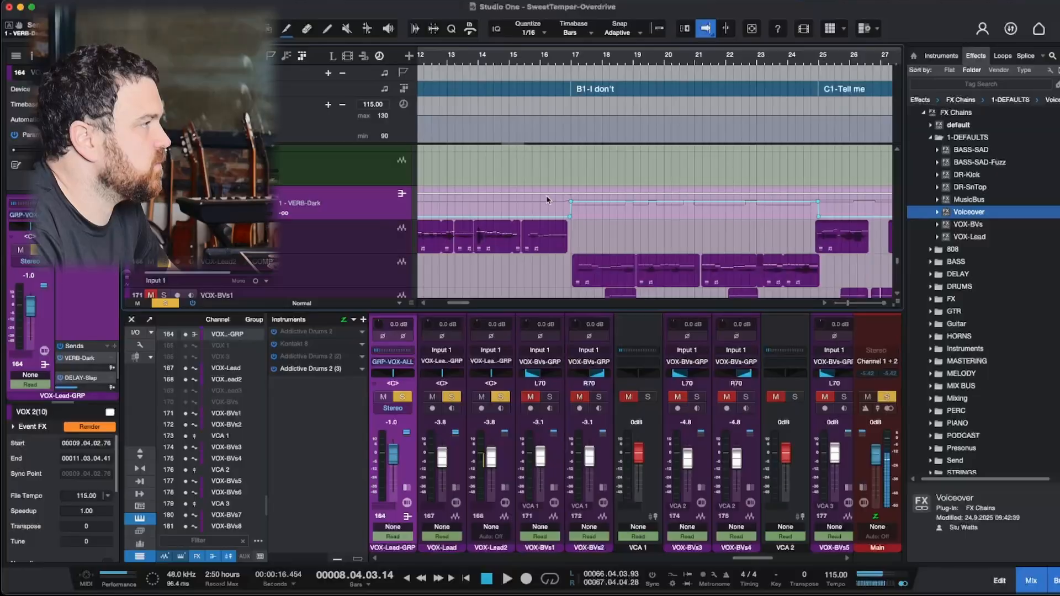
key("e")
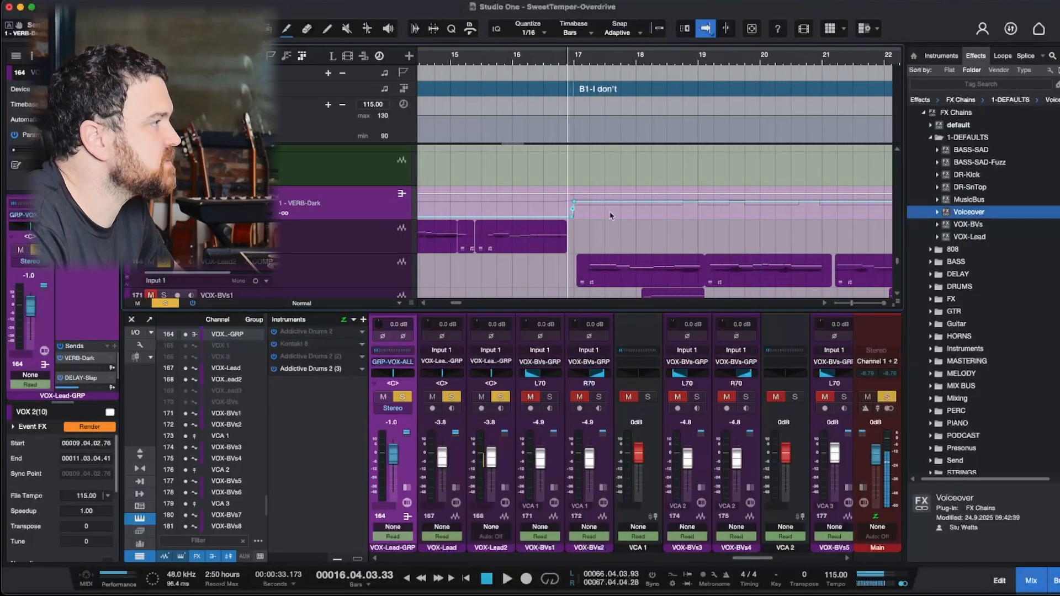
key("w")
scroll(611, 214, "down", 2)
key("space")
scroll(601, 212, "right", 3)
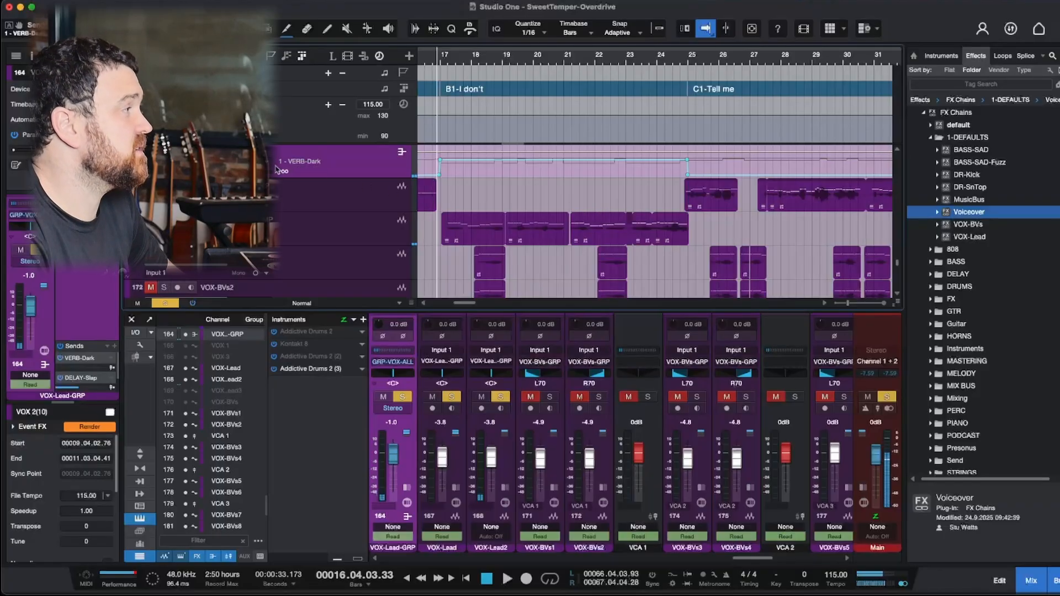
Check the DELAY-1/4 send automation on VOX-Lead-GRP, return to VERB-Dark, and examine its level through to section E.
left_click(465, 166)
left_click(328, 173)
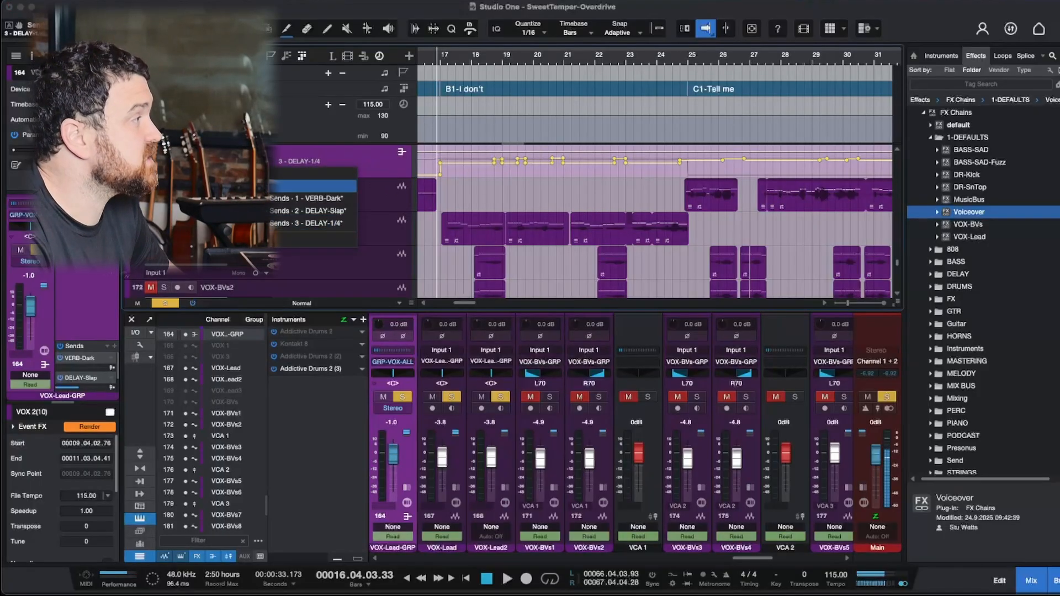
left_click(309, 186)
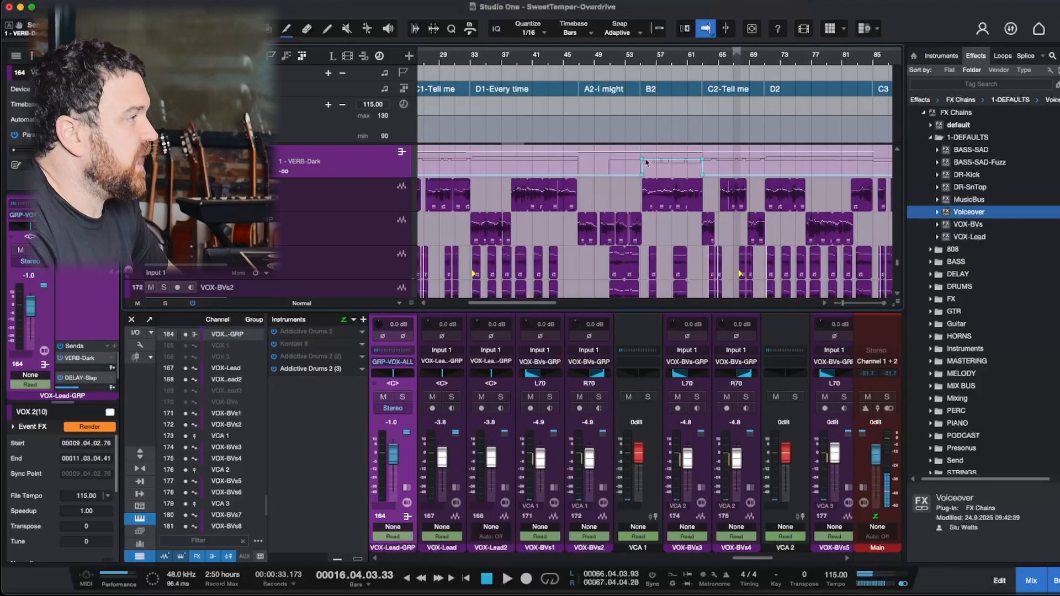
scroll(627, 189, "right", 5)
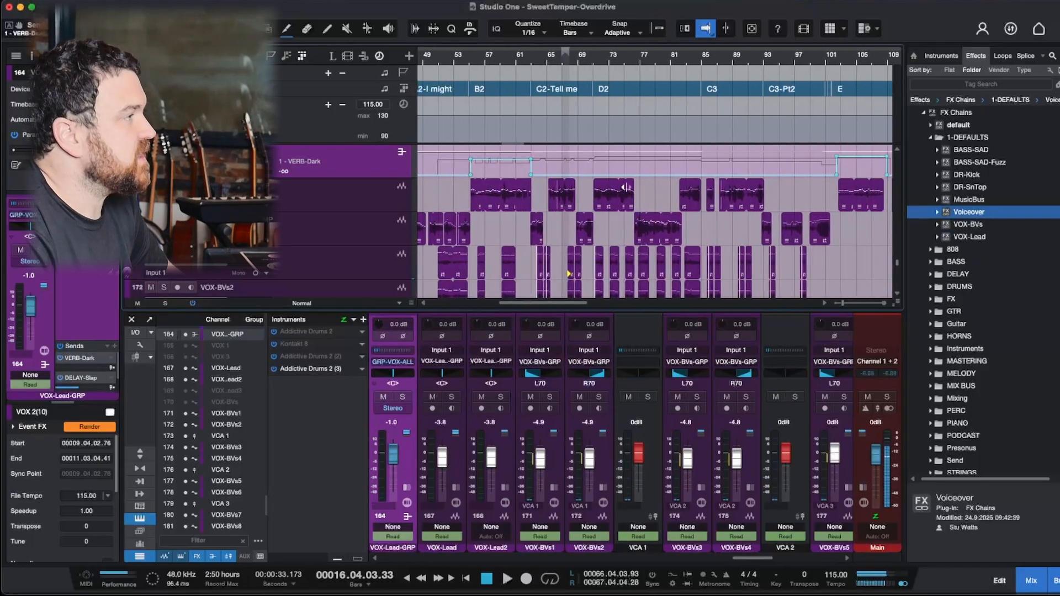
scroll(638, 188, "left", 5)
Solo the left and right GTR-Mic-Stabby guitar tracks, play them from the start of A1-Tell me, and stop playback.
key("w")
key("w")
scroll(612, 192, "down", 5)
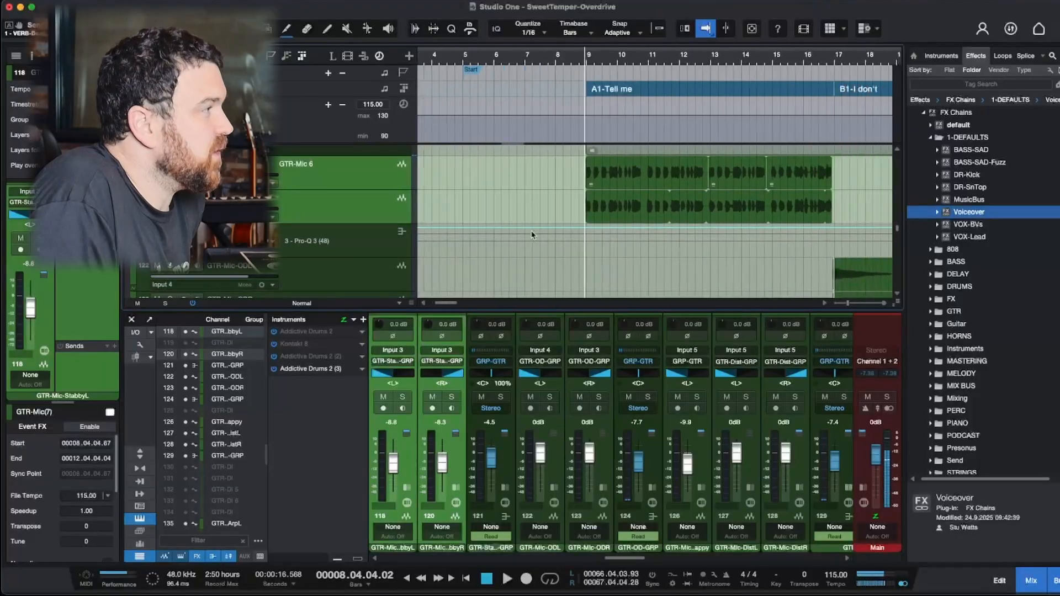
key("w")
key("e")
key("e")
key("e")
key("e")
key("w")
key("w")
scroll(533, 236, "right", 3)
key("space")
key("w")
key("s")
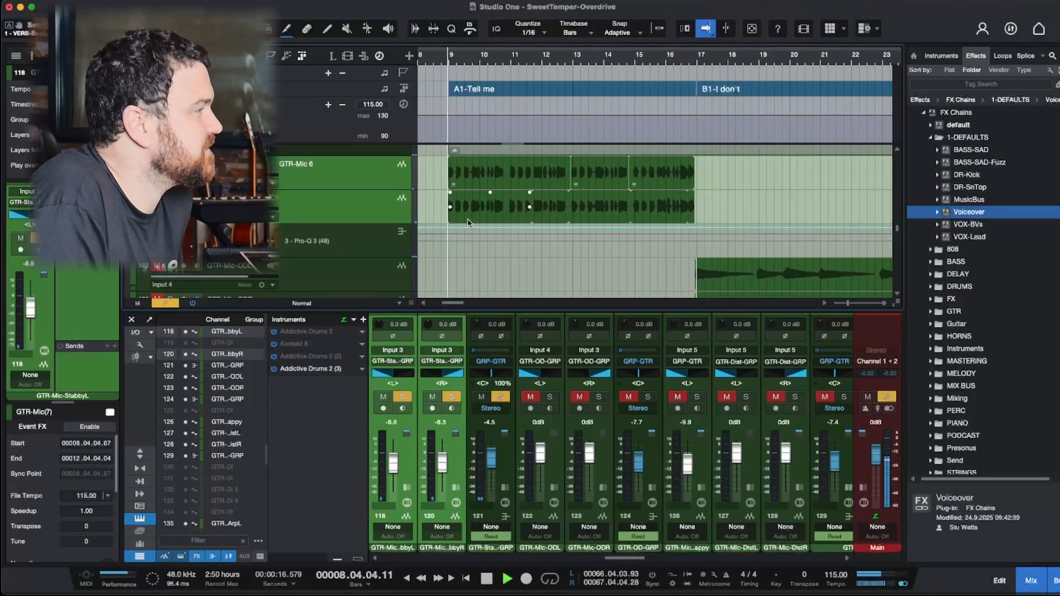
key("w")
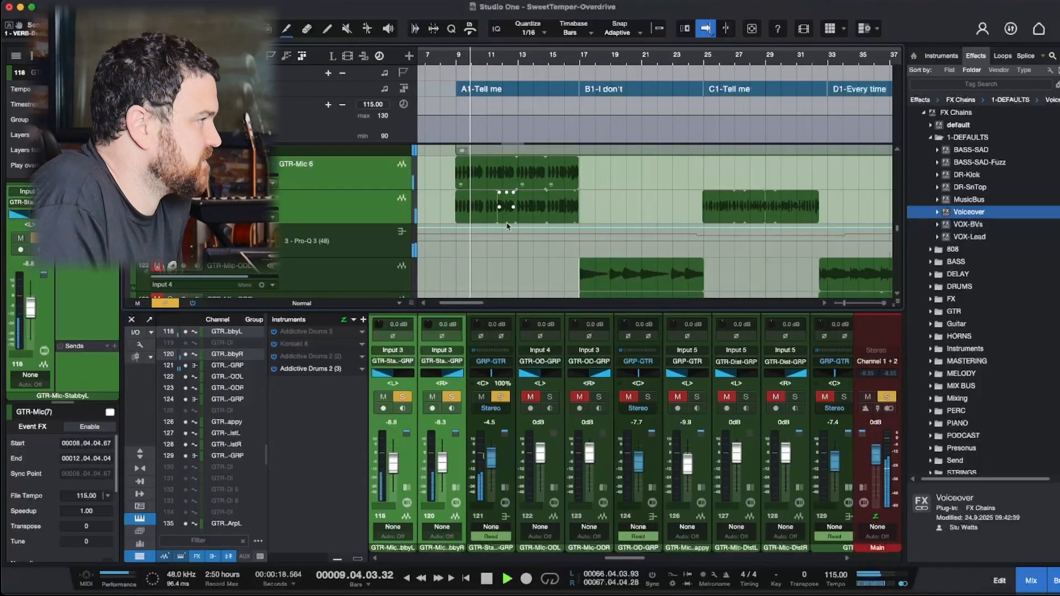
key("space")
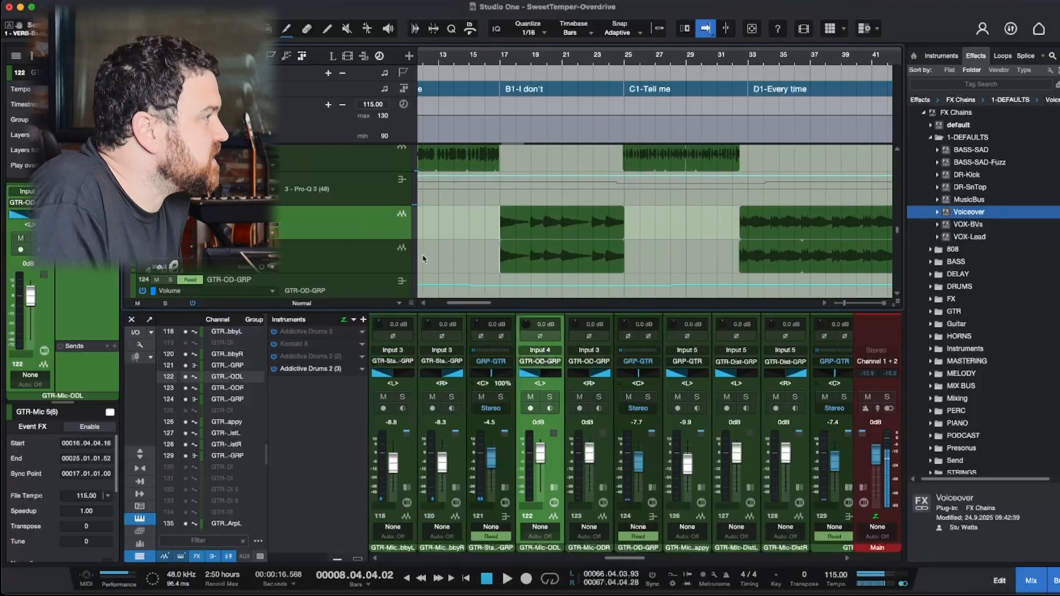
Solo GTR-Mic-ODL and GTR-Mic-ODR and play the overdriven guitars leading into D1-Every time.
left_click(412, 257, "shift")
key("s")
scroll(471, 188, "down", 2)
scroll(471, 187, "left", 2)
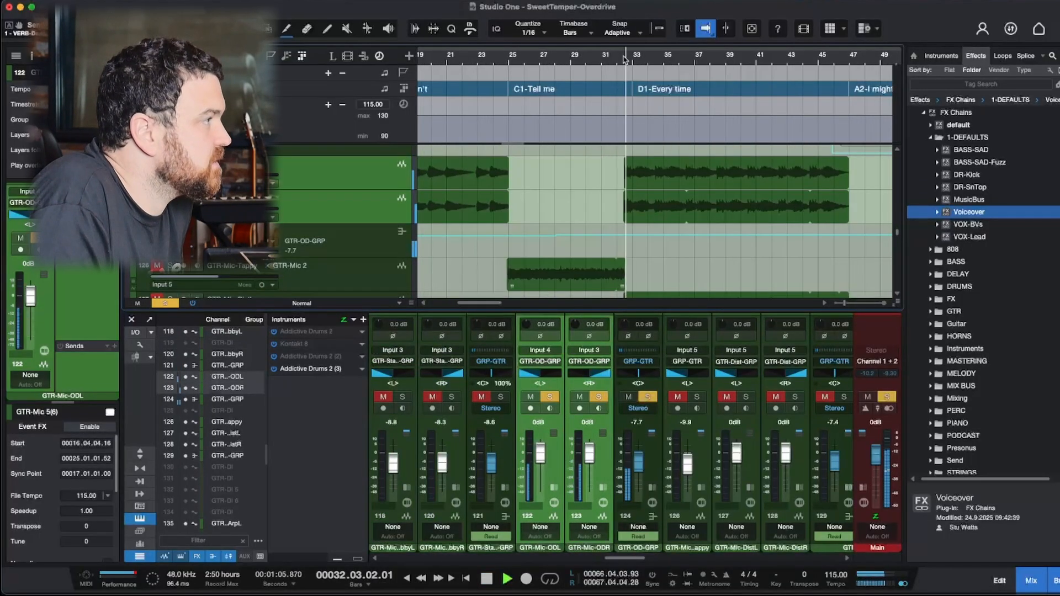
key("w")
key("w")
key("w")
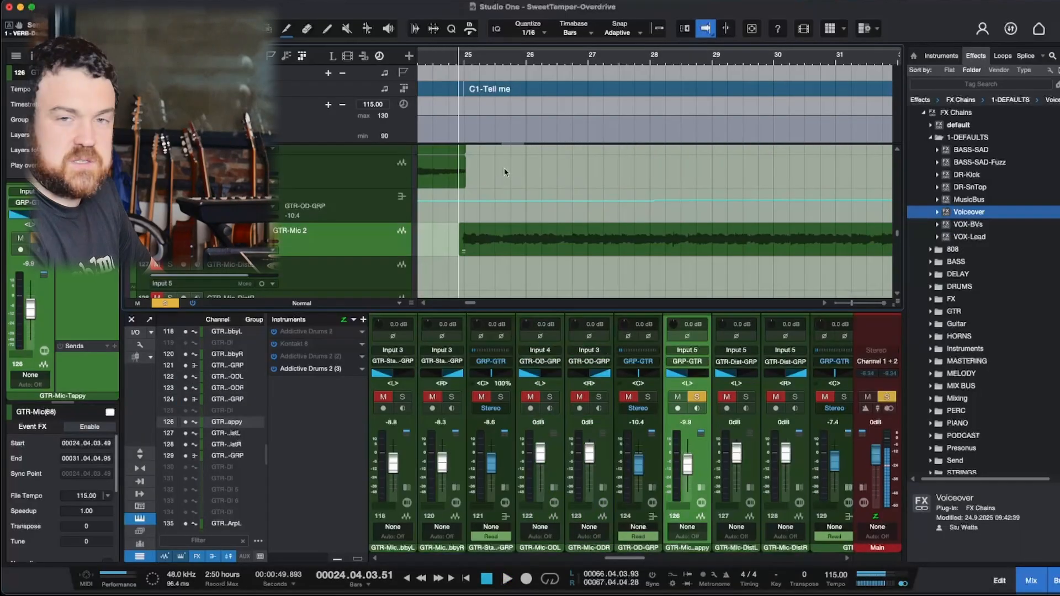
Play the soloed GTR-Mic-Tappy guitar from the start of C1-Tell me.
key("space")
key("w")
key("w")
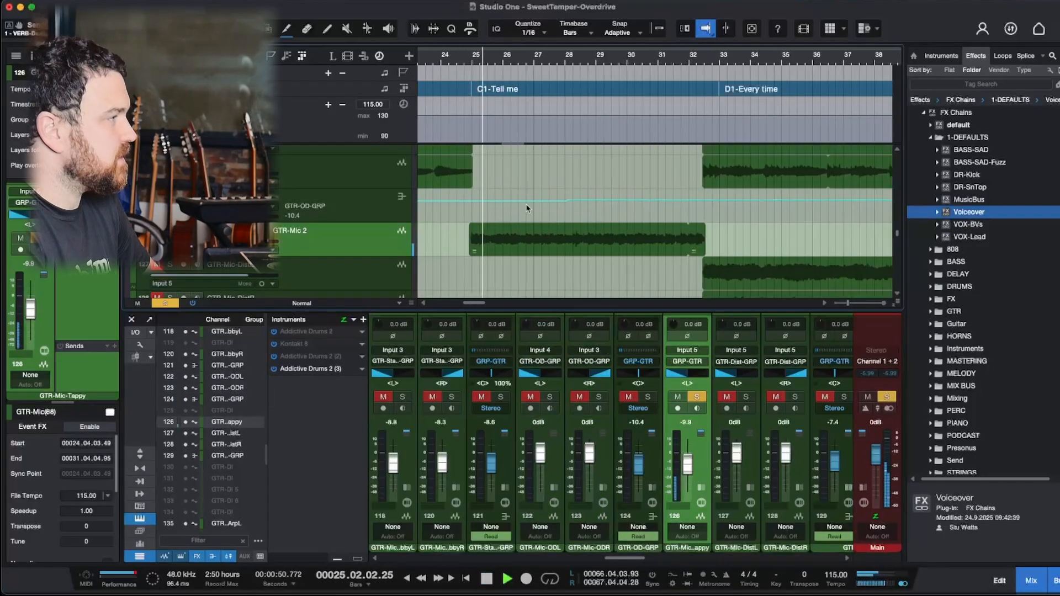
key("w")
Solo GTR-Mic-DistL and GTR-Mic-DistR, play them from bar 32 into D1-Every time, and stop and unsolo them.
scroll(542, 216, "down", 3)
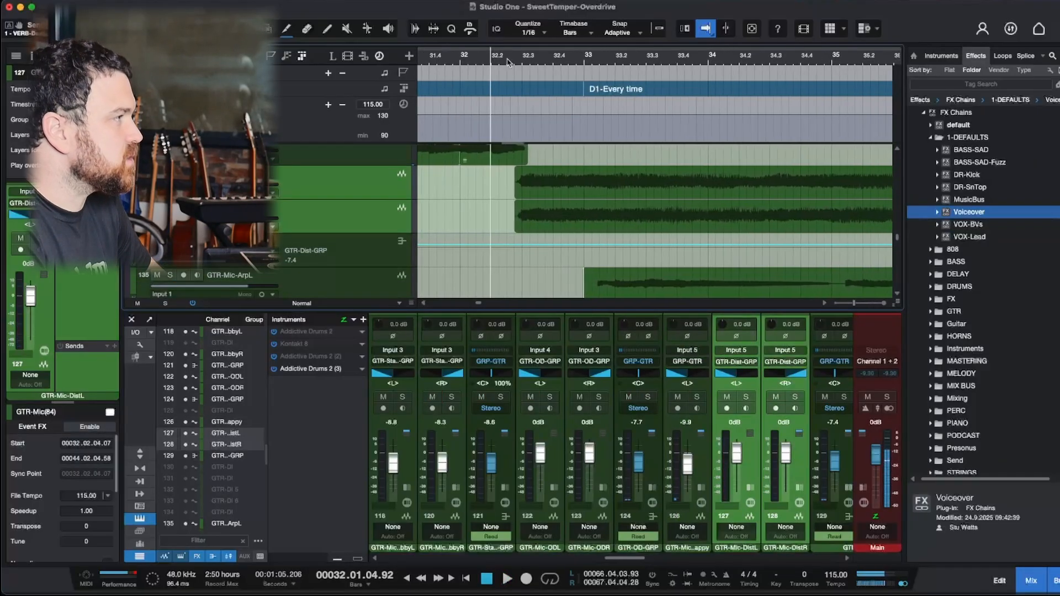
key("s")
key("space")
key("w")
key("w")
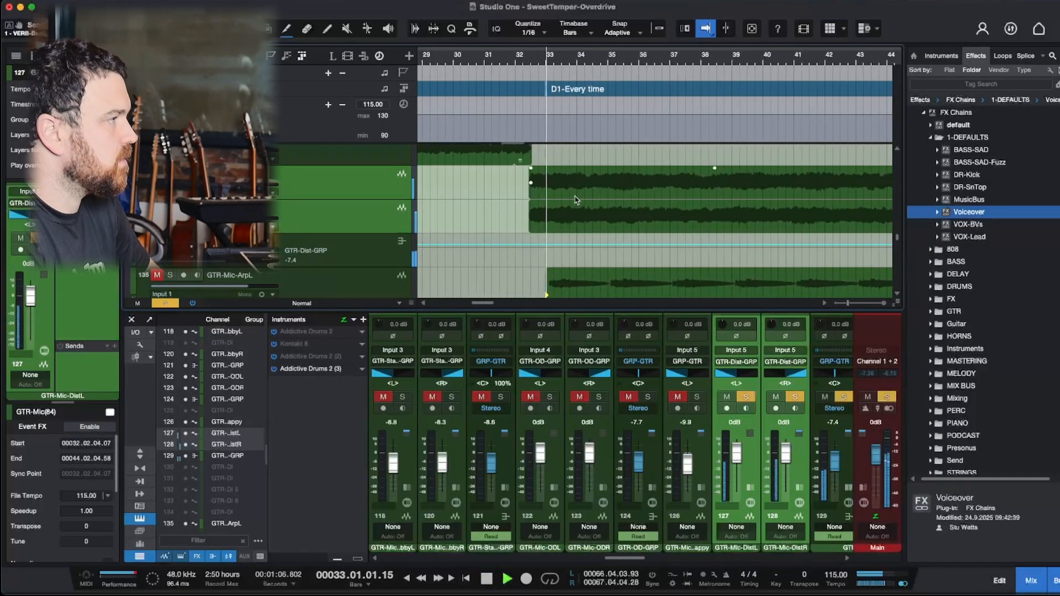
key("w")
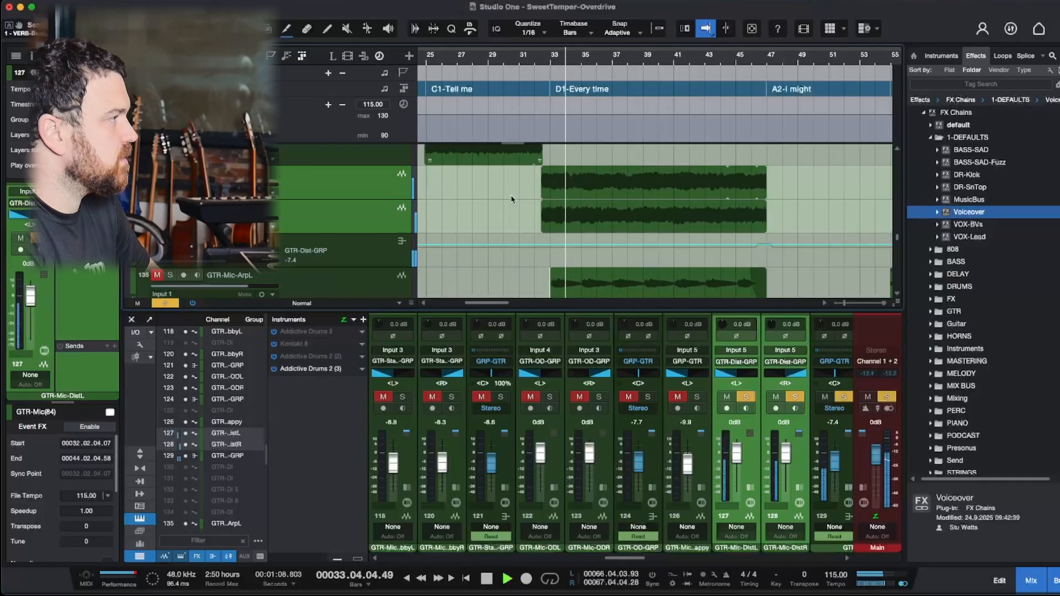
key("s")
Solo GTR-Mic-ArpL and GTR-Mic-ArpR, play the arpeggio guitars in D1-Every time, and stop playback.
scroll(494, 205, "down", 2)
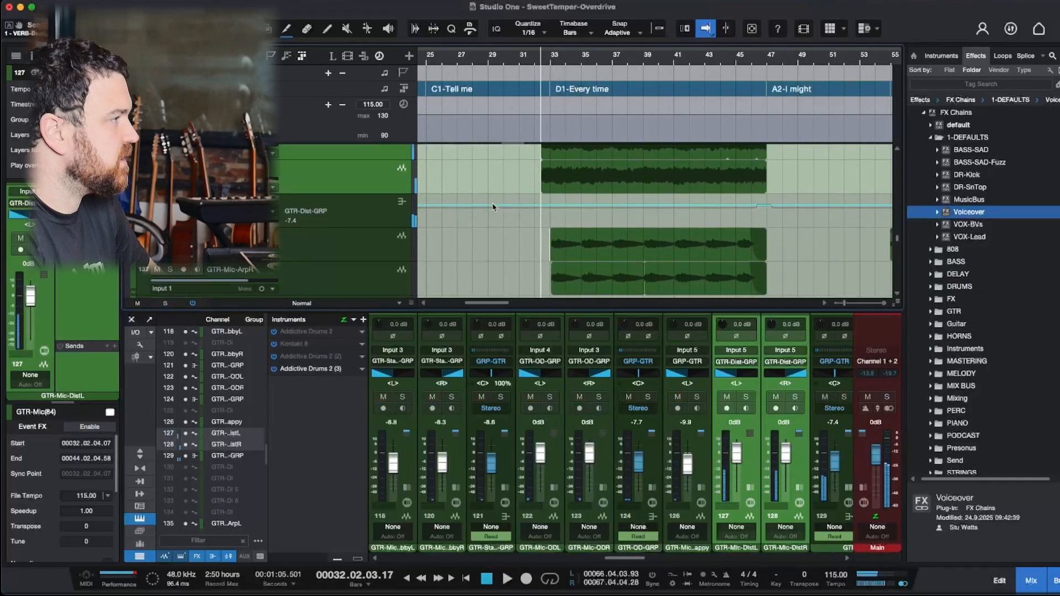
left_click(408, 257)
scroll(497, 231, "down", 3)
key("s")
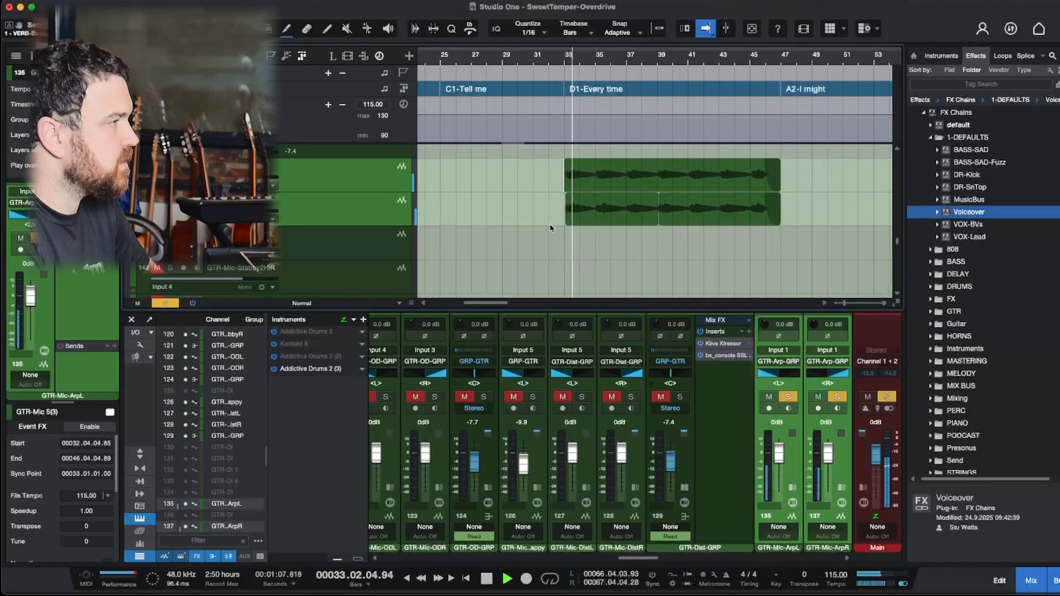
key("w")
key("w")
key("w")
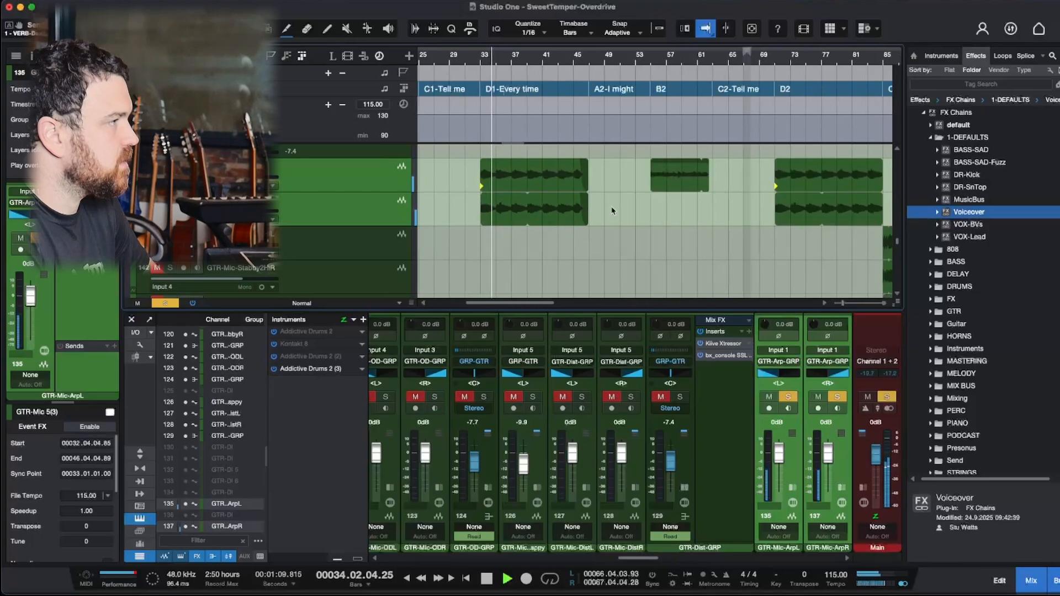
key("space")
Play the soloed arpeggio guitar from the start of B2, compare where its parts recur across the song, and stop and unsolo it.
scroll(615, 204, "up", 3)
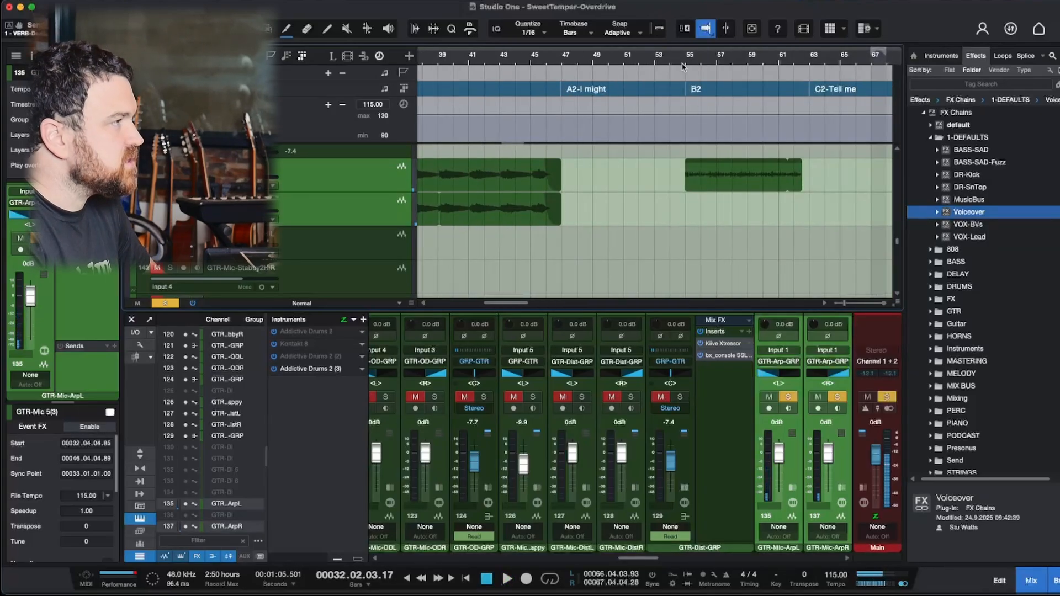
scroll(688, 65, "up", 4)
key("space")
key("w")
key("w")
key("w")
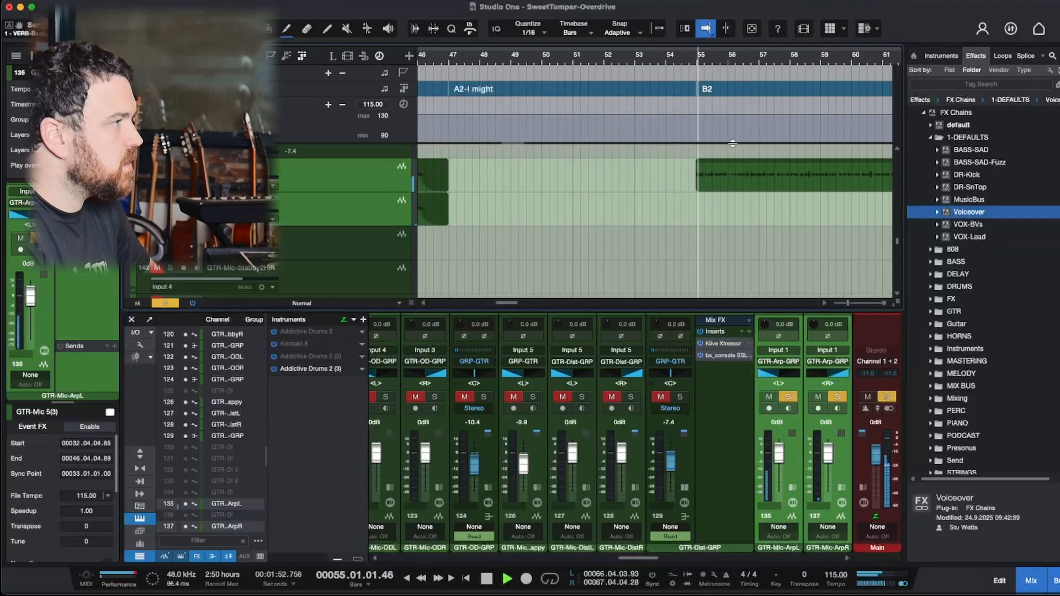
key("w")
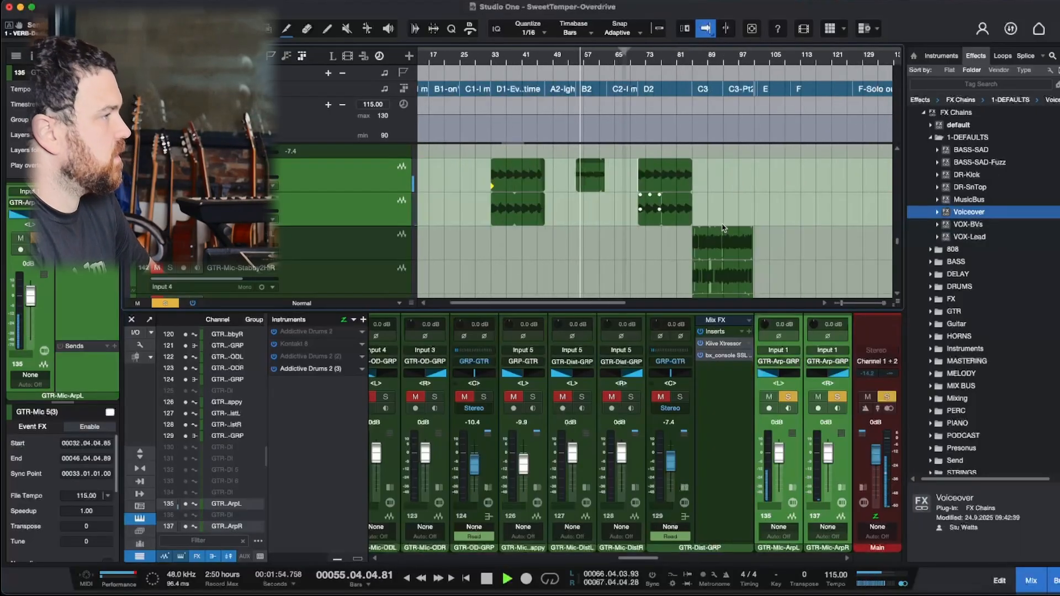
key("e")
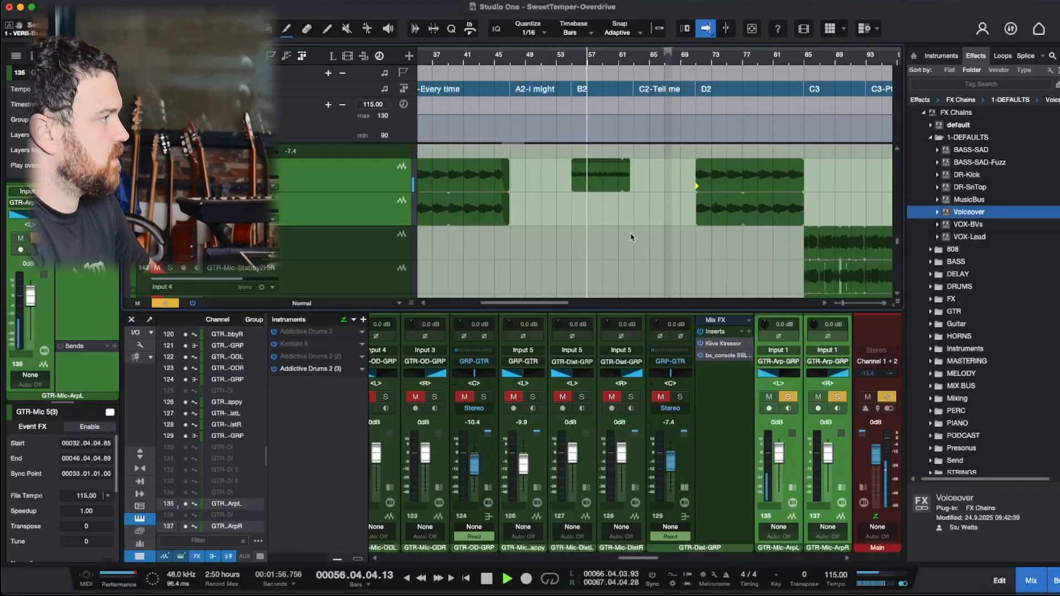
key("space")
key("s")
Solo the four GTR-Mic-Stabby2 high and low guitar tracks and play them from the start of C3.
left_click(483, 248)
scroll(530, 244, "down", 4)
left_click(383, 230, "shift")
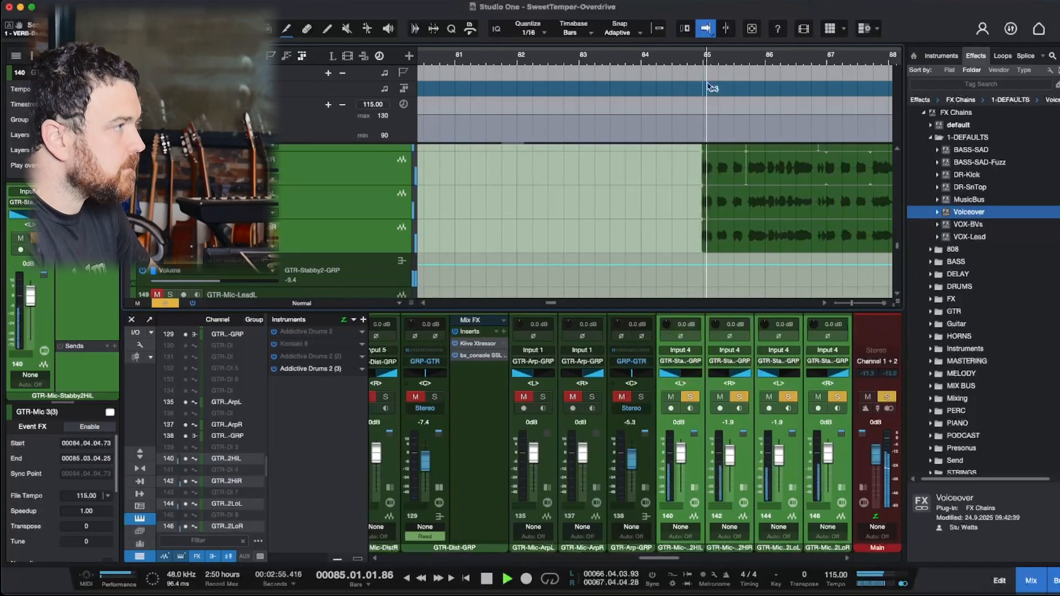
key("w")
key("w")
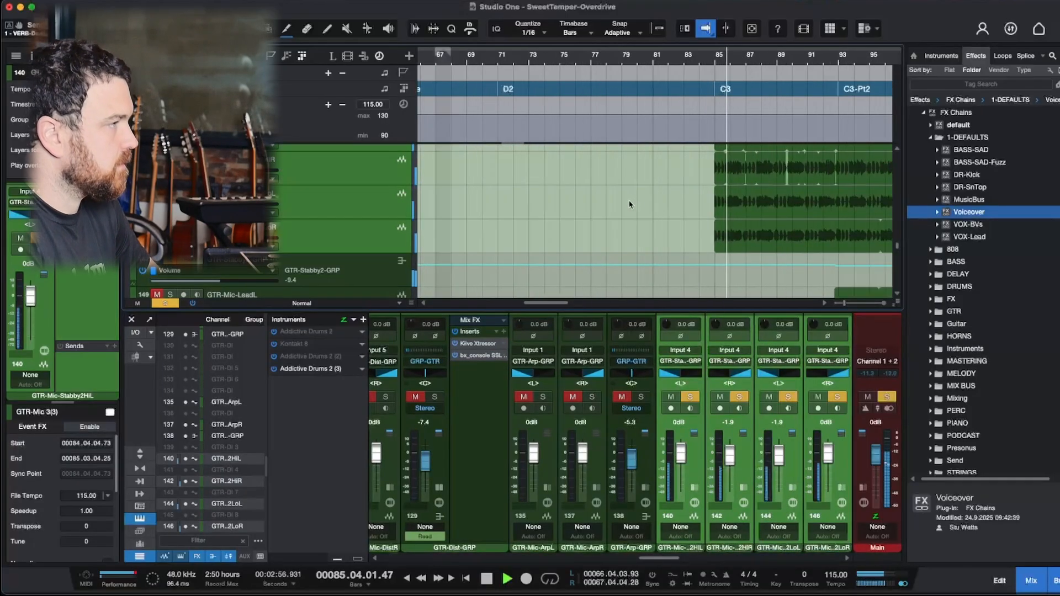
Solo the left and right GTR-Mic-Lead and LeadHarm guitar tracks and play them from the start of C3-Pt2.
scroll(631, 205, "right", 5)
scroll(602, 194, "down", 2)
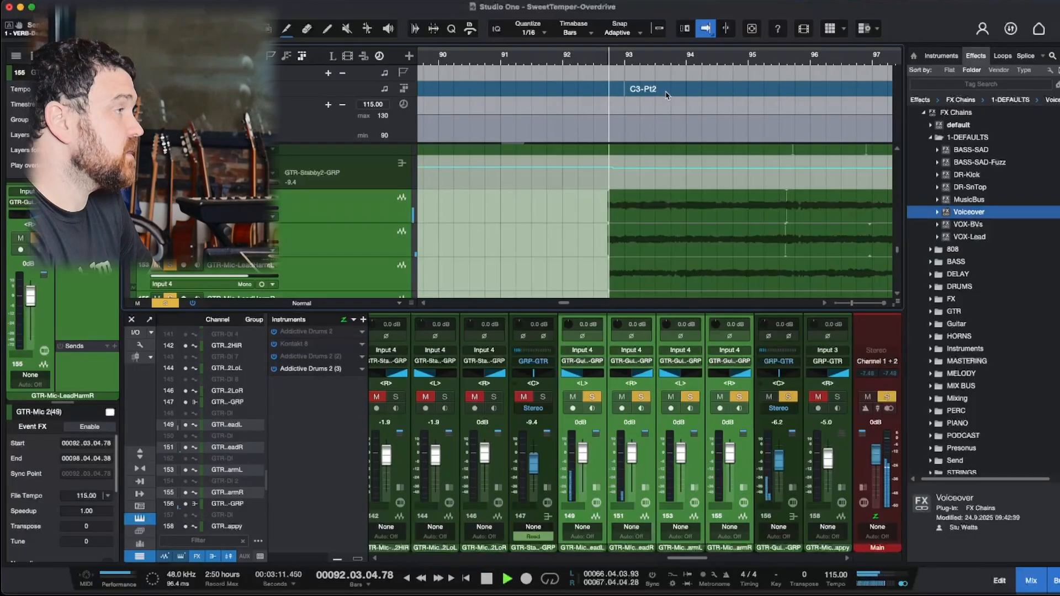
key("w")
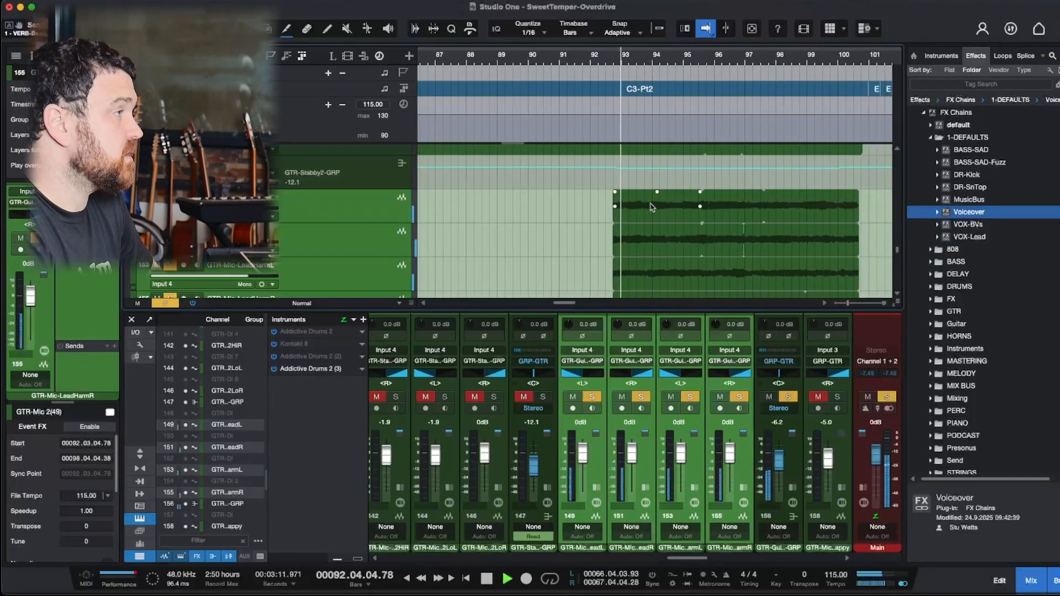
scroll(652, 204, "down", 5)
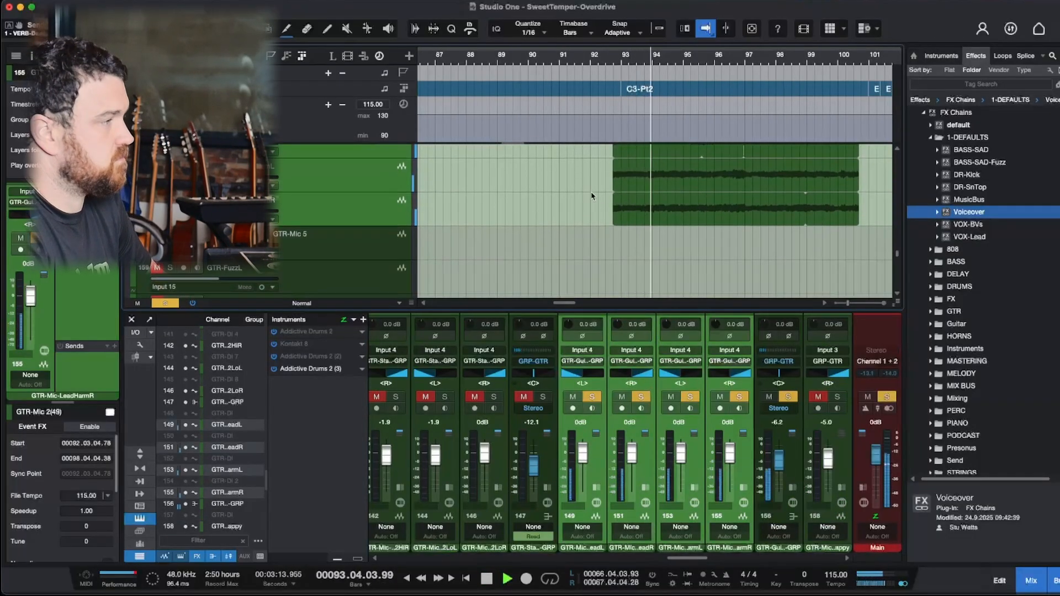
Stop and unsolo the lead and harmony guitars, and solo the GTR-Mic-Tappy track.
scroll(596, 196, "right", 3)
scroll(575, 196, "up", 2)
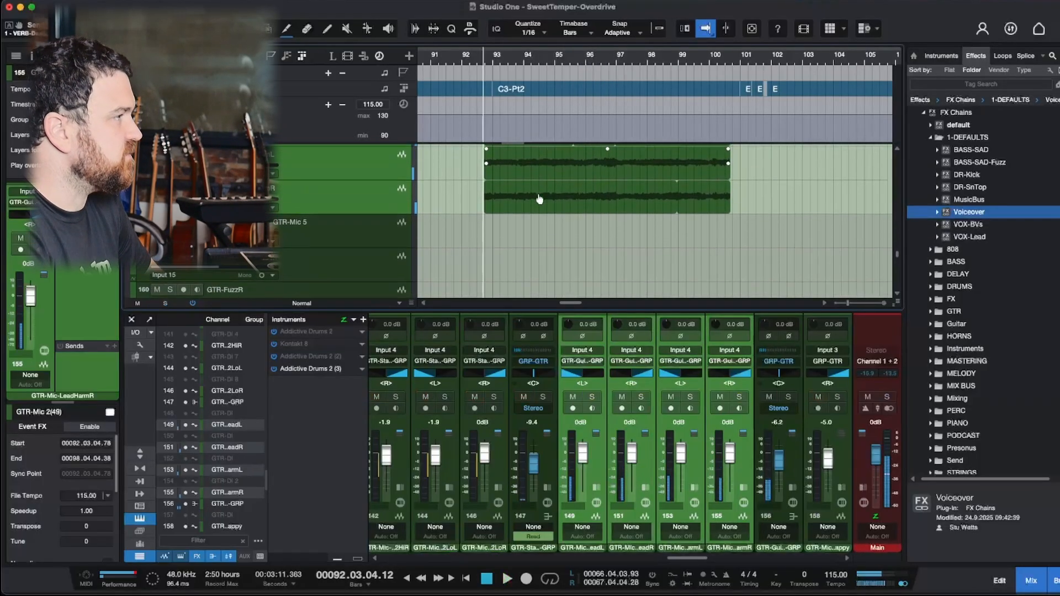
scroll(540, 198, "down", 2)
key("w")
key("w")
key("Down")
key("s")
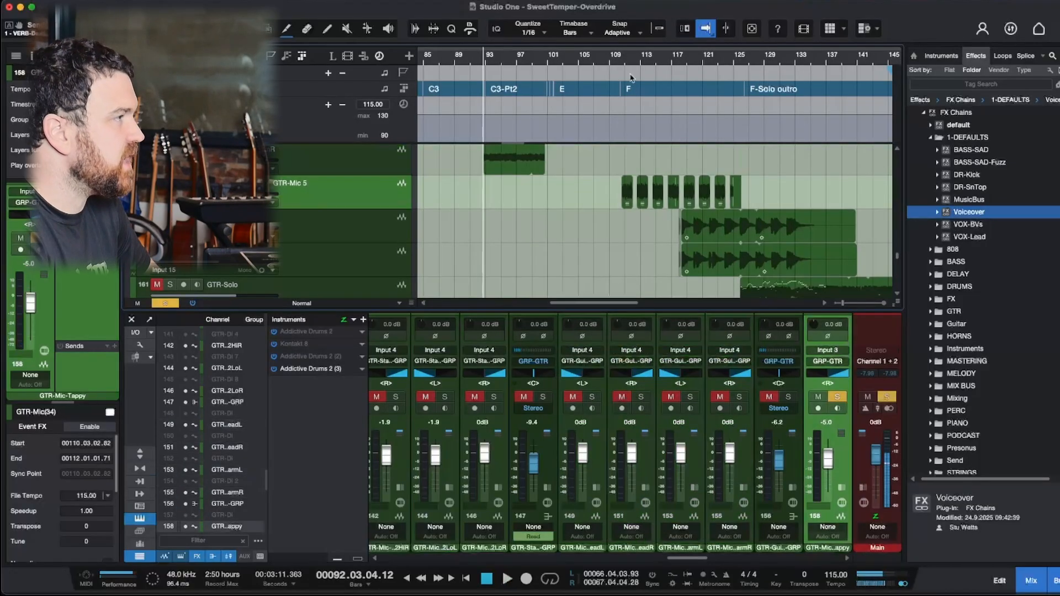
Play the soloed tapping guitar from the start of F, stop playback, and view the GTR-Dist-GRP guitar parts in the same section.
key("e")
key("e")
key("e")
key("space")
key("w")
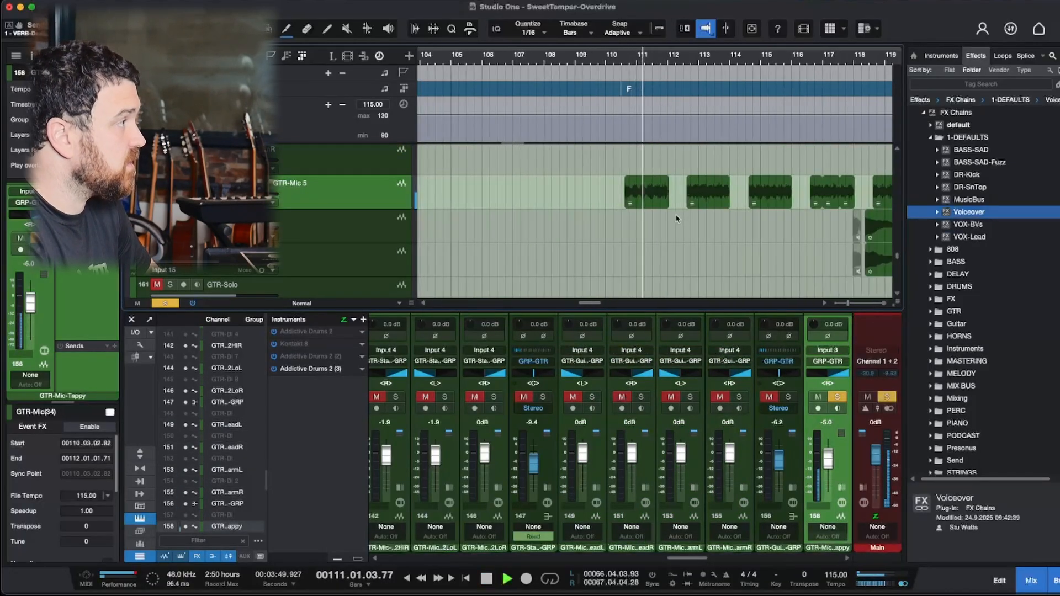
key("w")
key("w")
scroll(626, 226, "up", 10)
key("space")
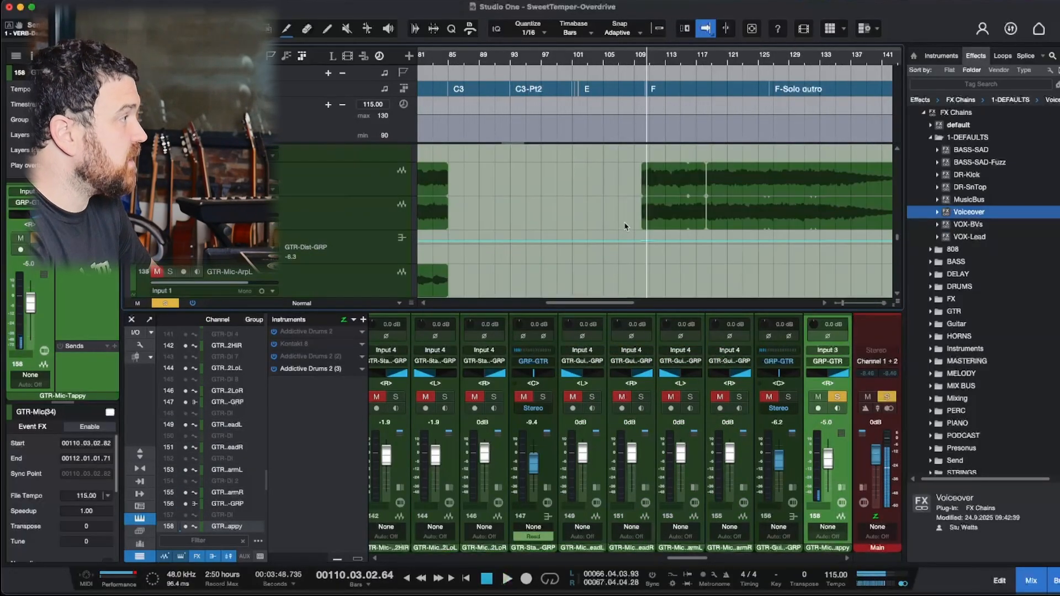
Solo the GTR-FuzzL and GTR-FuzzR tracks and play them from bar 118 in section F.
scroll(626, 226, "down", 2)
key("Down")
key("s")
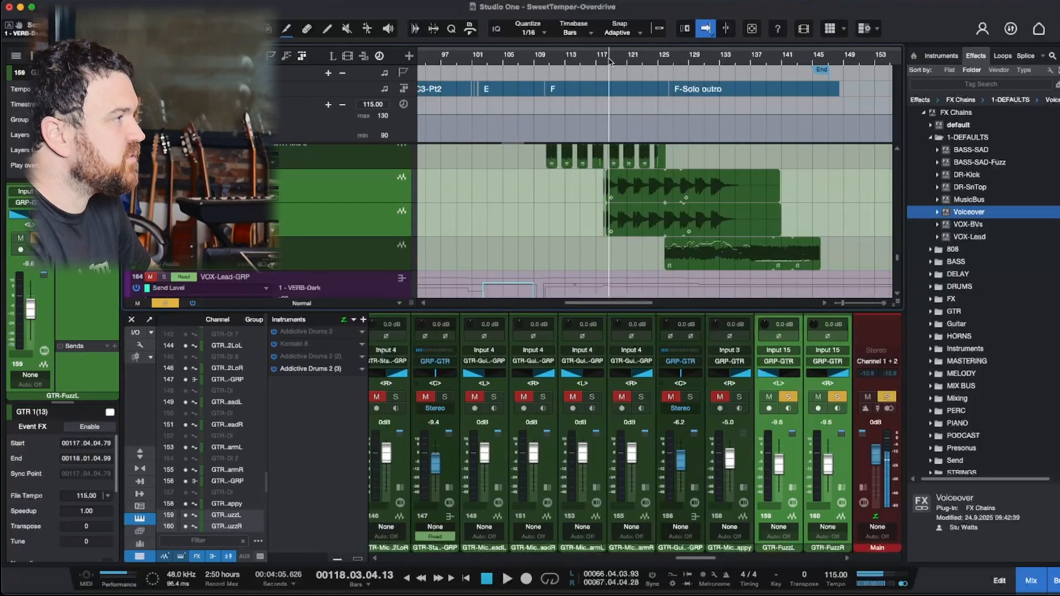
key("e")
key("e")
key("e")
key("space")
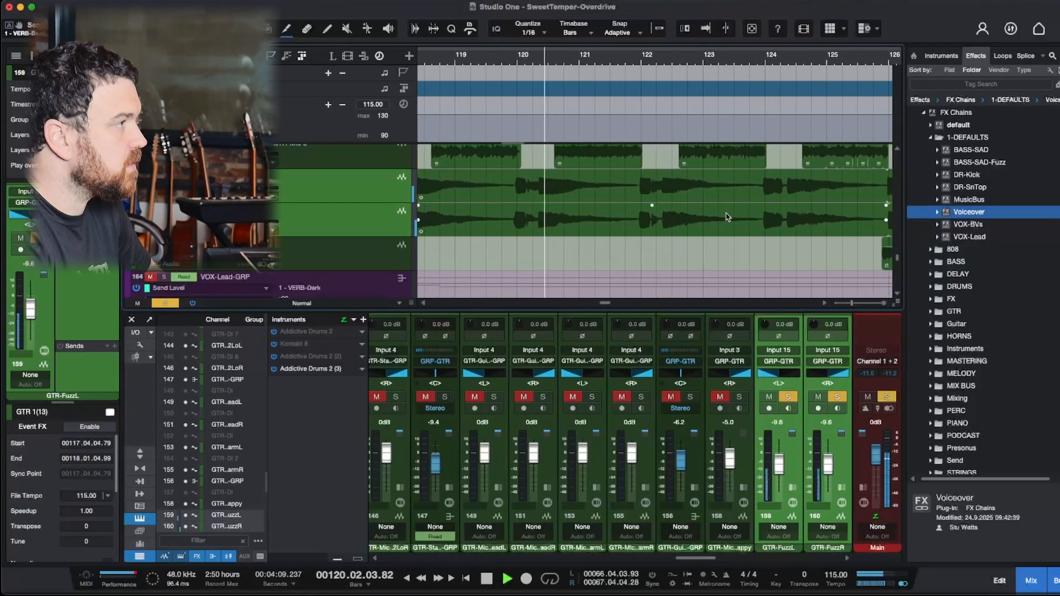
key("w")
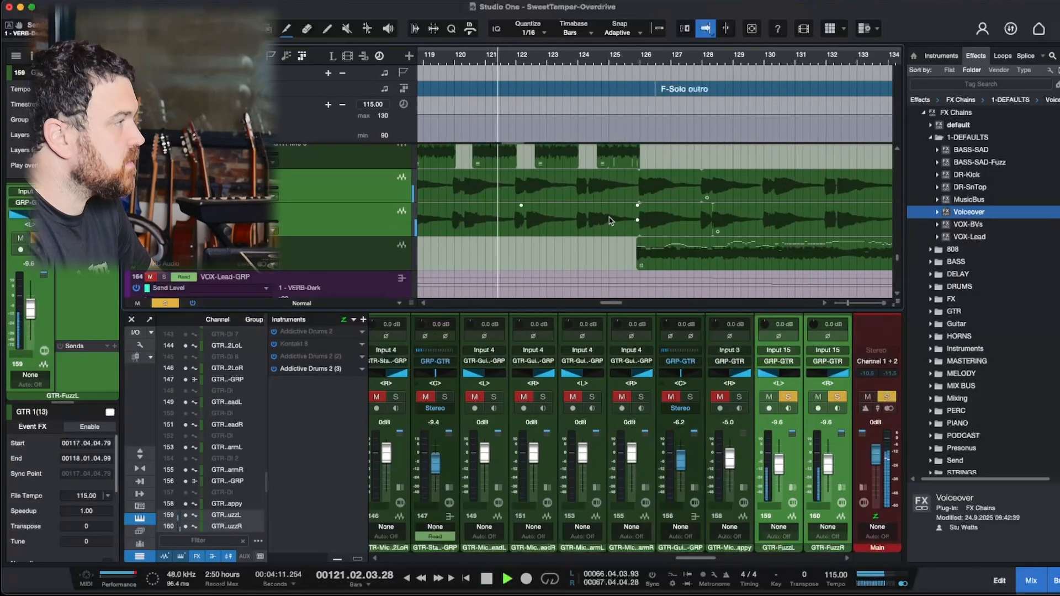